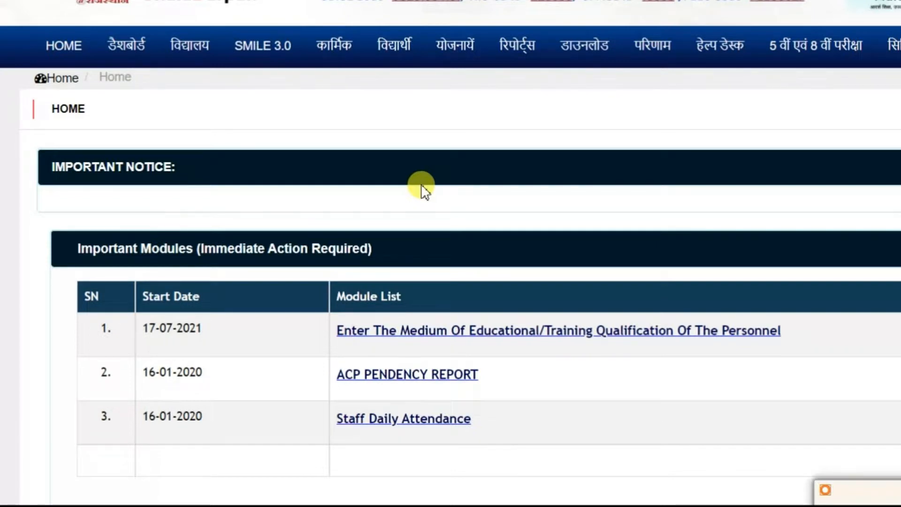
Load the SMILE Assessment (2021-22) marks entry list for class 9, section A, Hindi pattern and Annual Exam
click(258, 60)
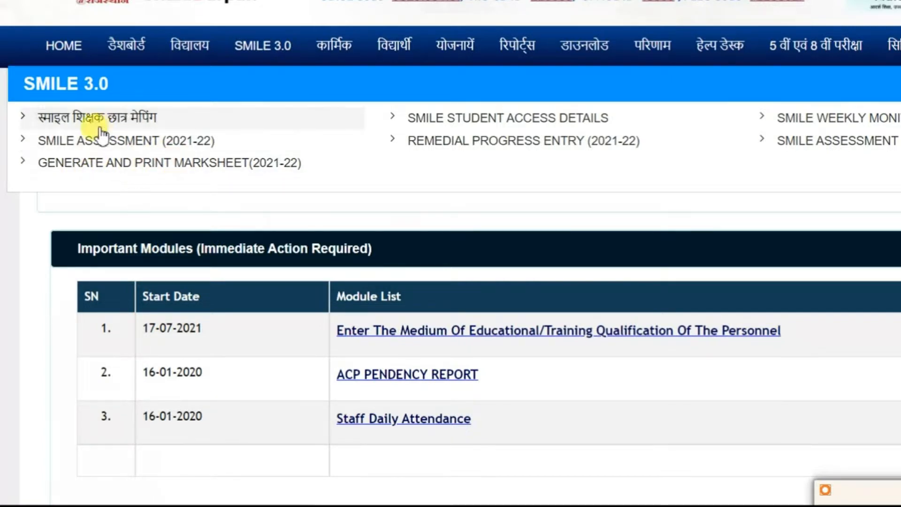
click(81, 142)
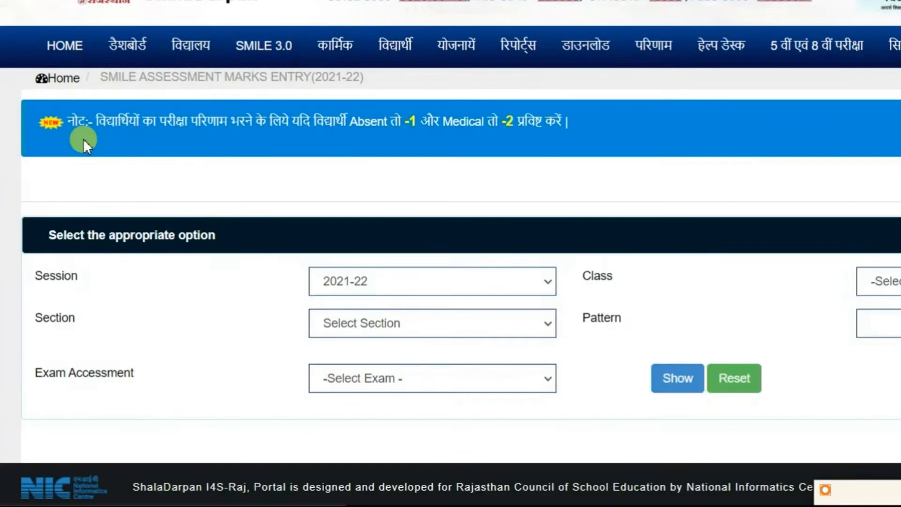
click(877, 281)
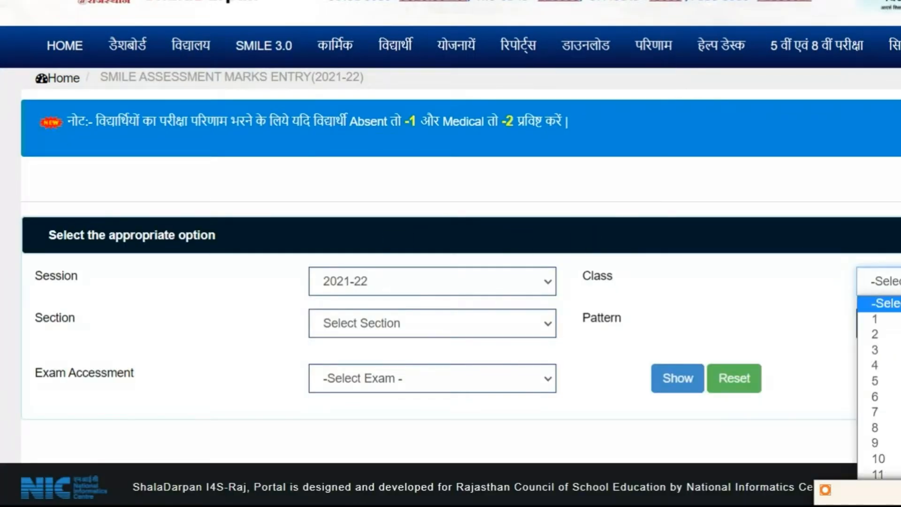
click(875, 443)
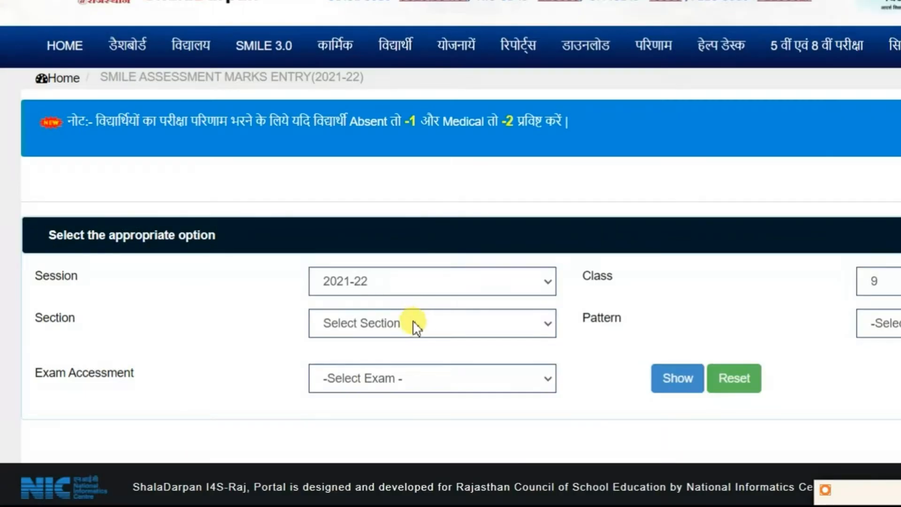
click(413, 322)
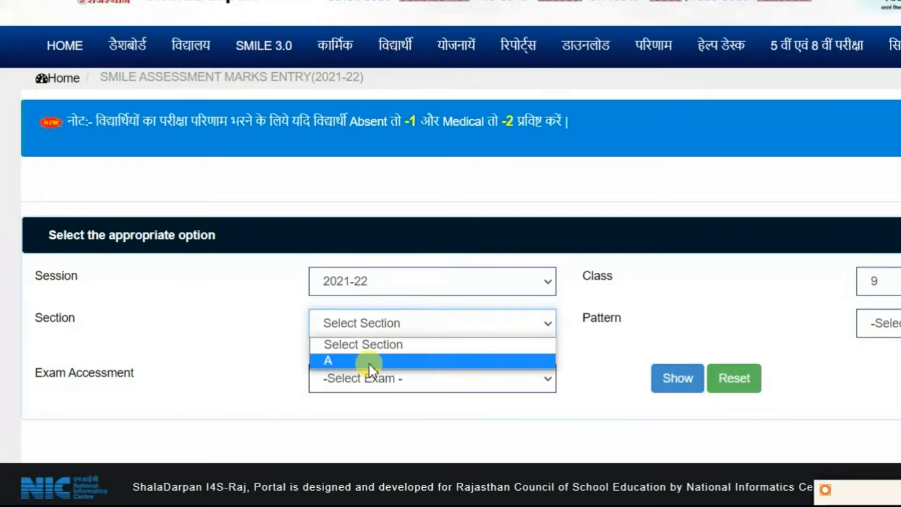
click(369, 362)
click(889, 323)
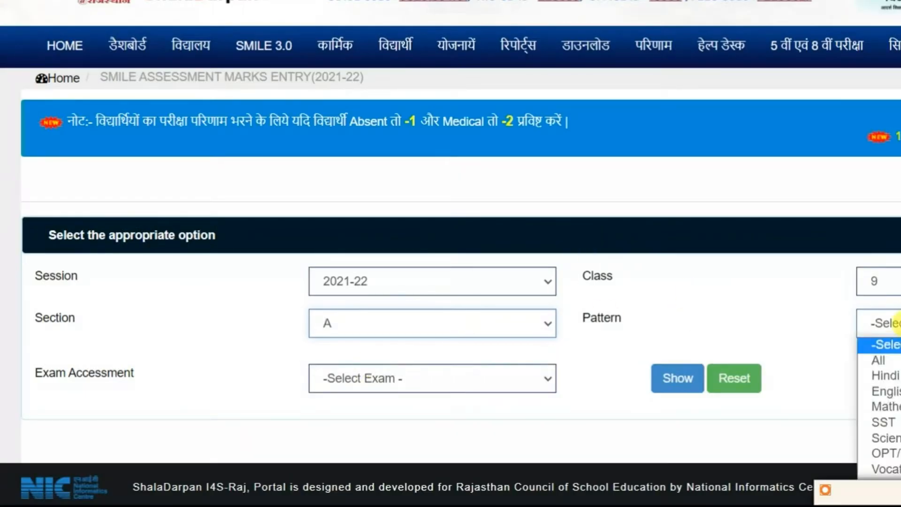
click(894, 375)
click(469, 379)
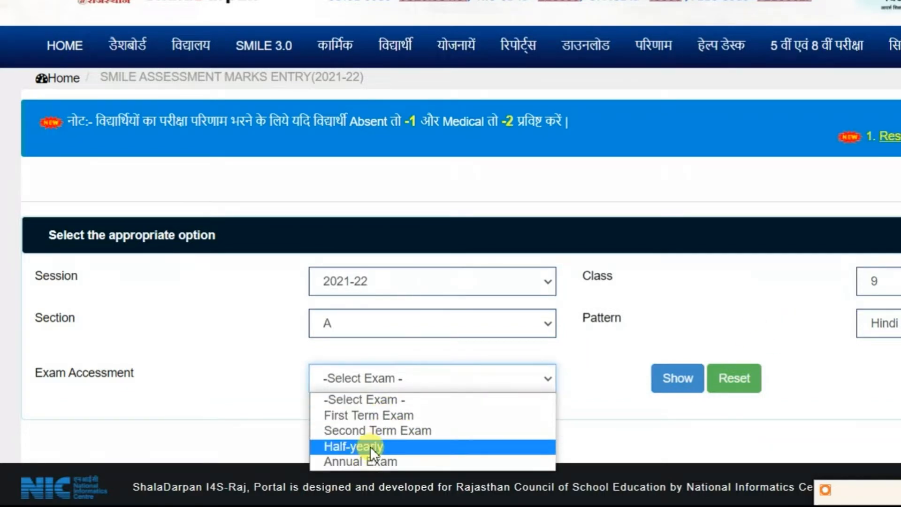
click(375, 459)
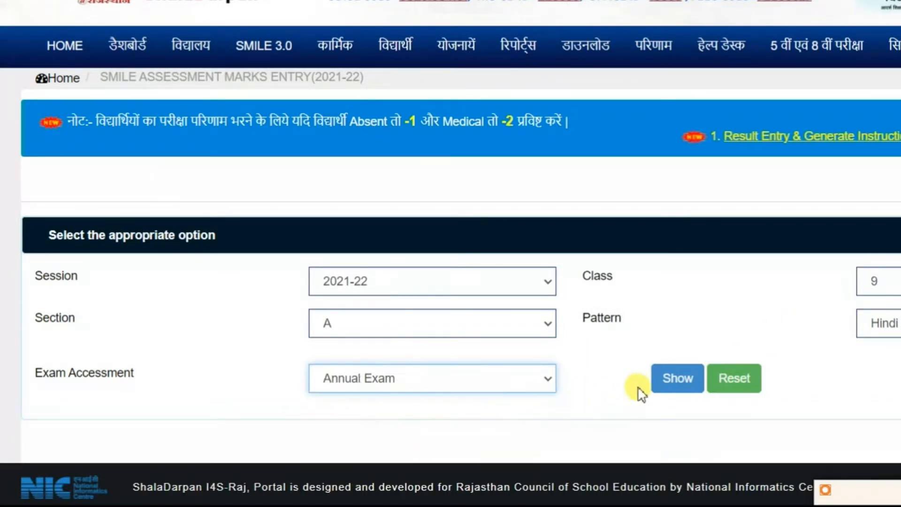
click(666, 384)
Examine the student marks entry table, especially the H_Pf.Marks column and its entry fields
scroll(716, 229, down, 10)
scroll(713, 231, up, 10)
scroll(713, 232, down, 4)
scroll(713, 232, down, 4)
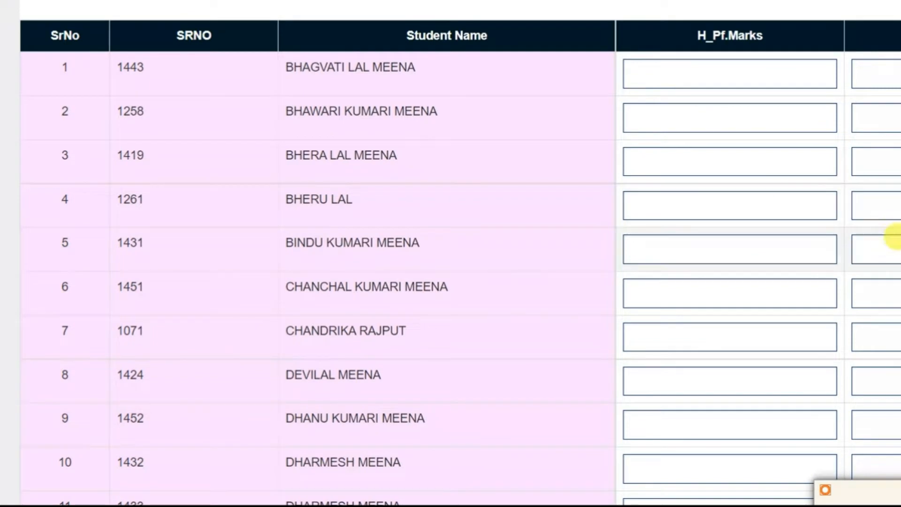
click(708, 109)
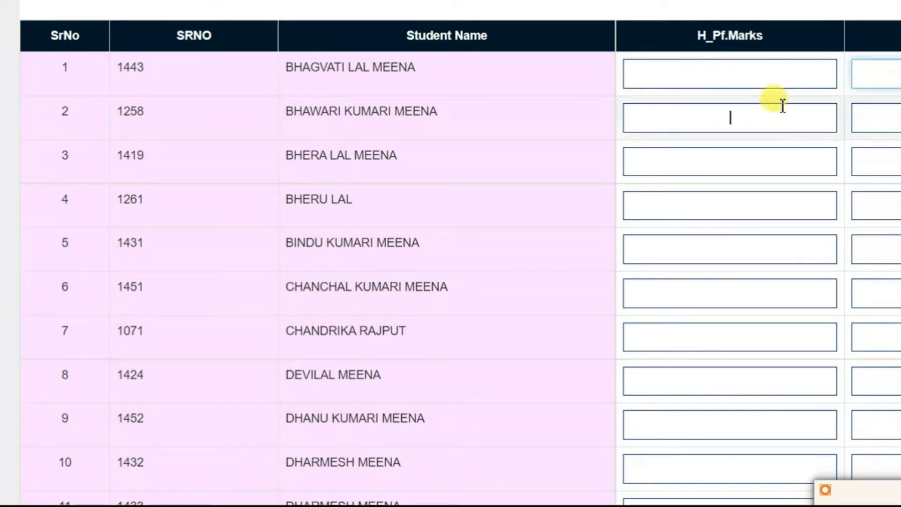
drag(719, 45, 776, 35)
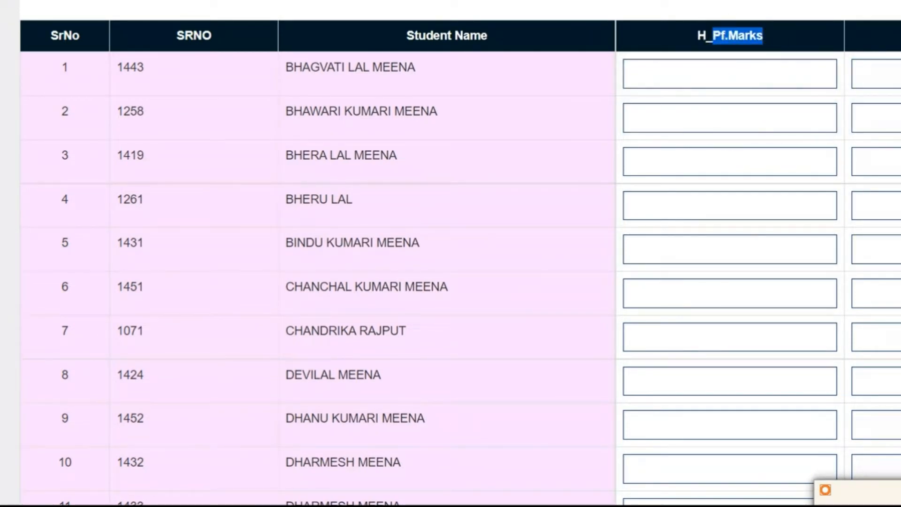
double_click(751, 37)
click(804, 71)
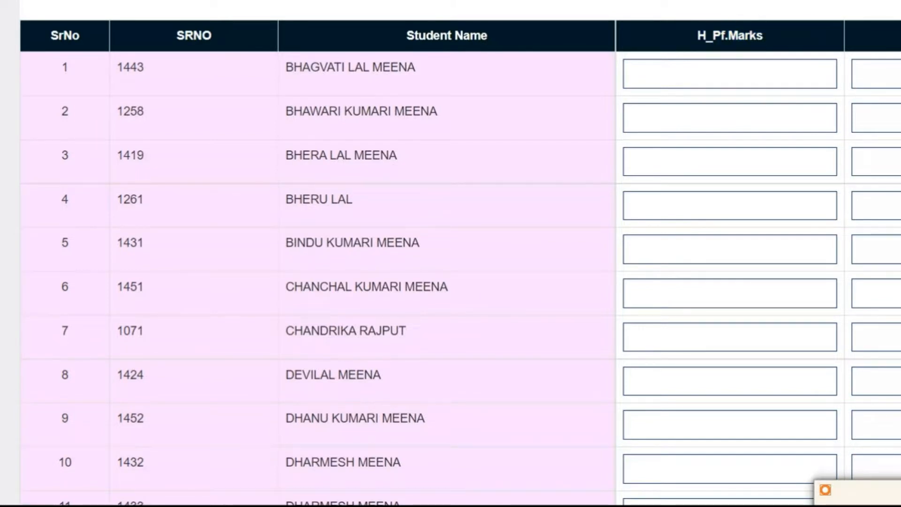
Open the Result Entry & Generate Instructions document and look through its English and Hindi marks feeding instructions
scroll(725, 151, up, 2)
scroll(762, 150, up, 3)
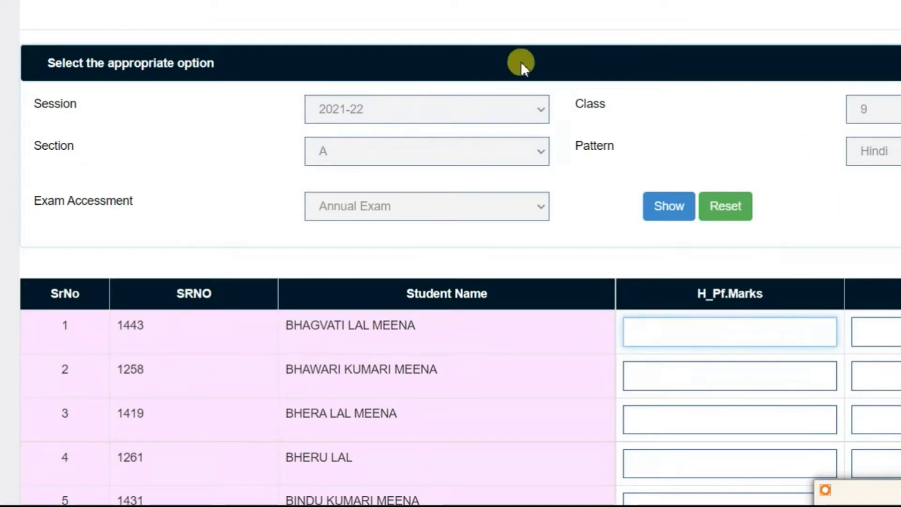
scroll(519, 63, up, 3)
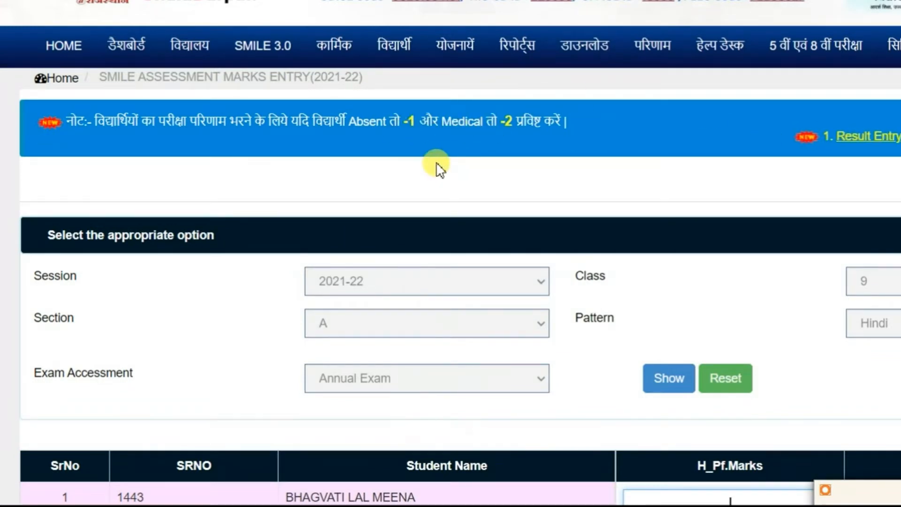
click(797, 138)
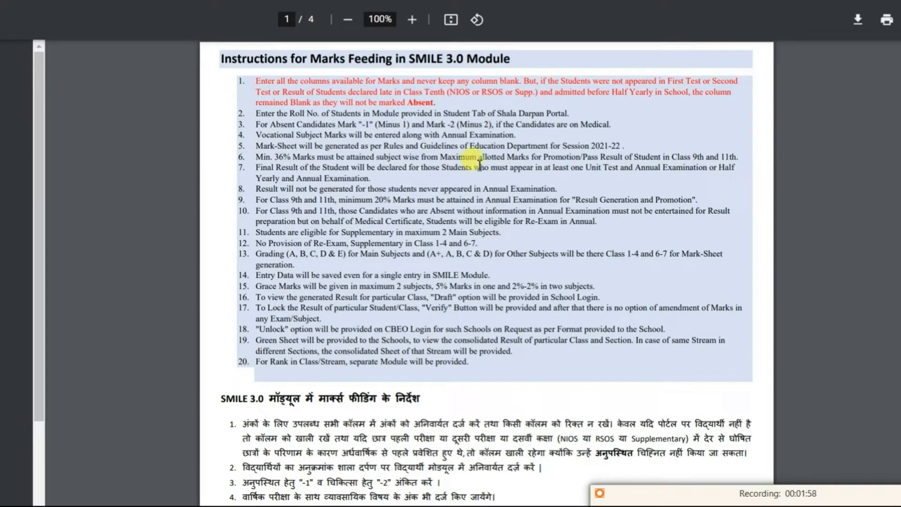
scroll(472, 185, down, 7)
scroll(474, 194, down, 18)
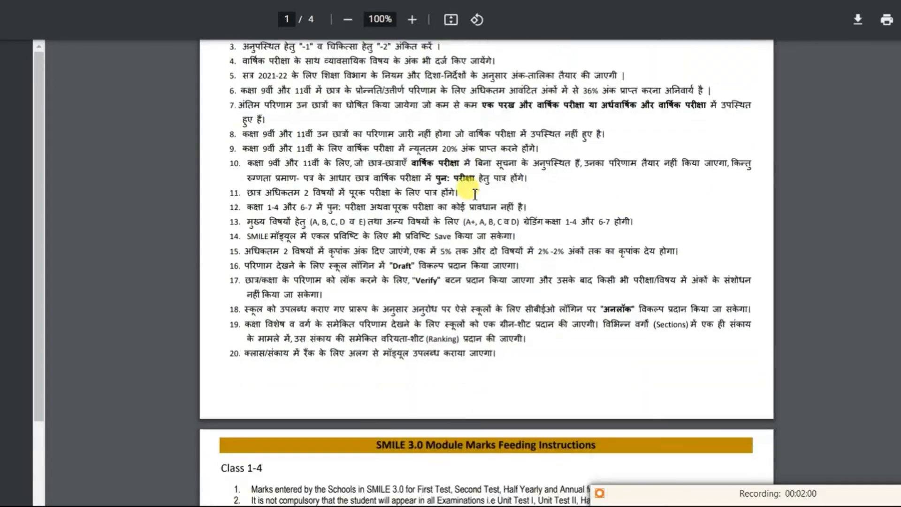
scroll(474, 192, up, 3)
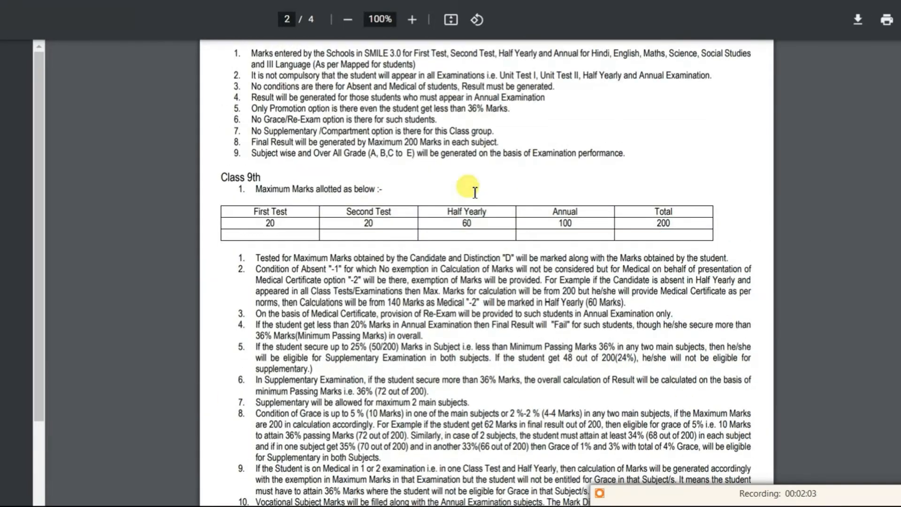
scroll(474, 193, up, 15)
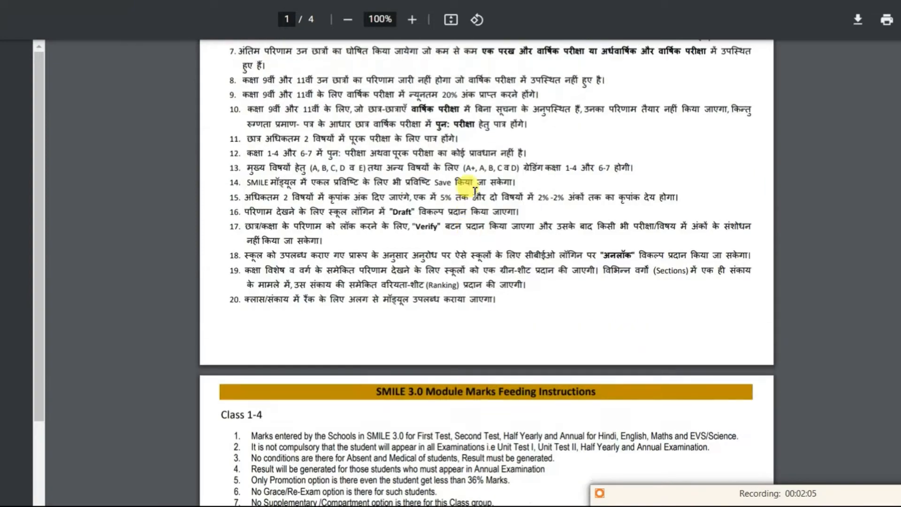
scroll(475, 192, up, 2)
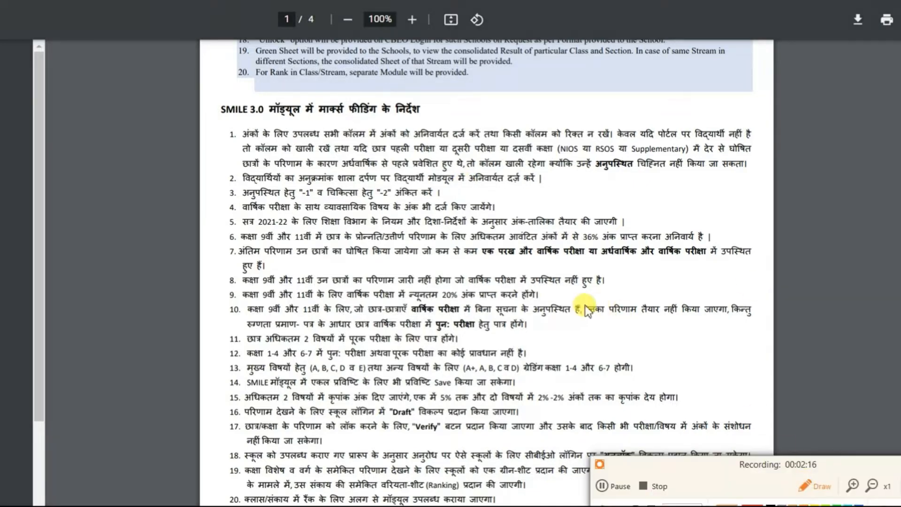
Annotate Hindi instructions 1 to 4 in red: tick 1, 2 and 4, and outline the roll-number phrase, "-1" and "-2"
drag(226, 126, 282, 119)
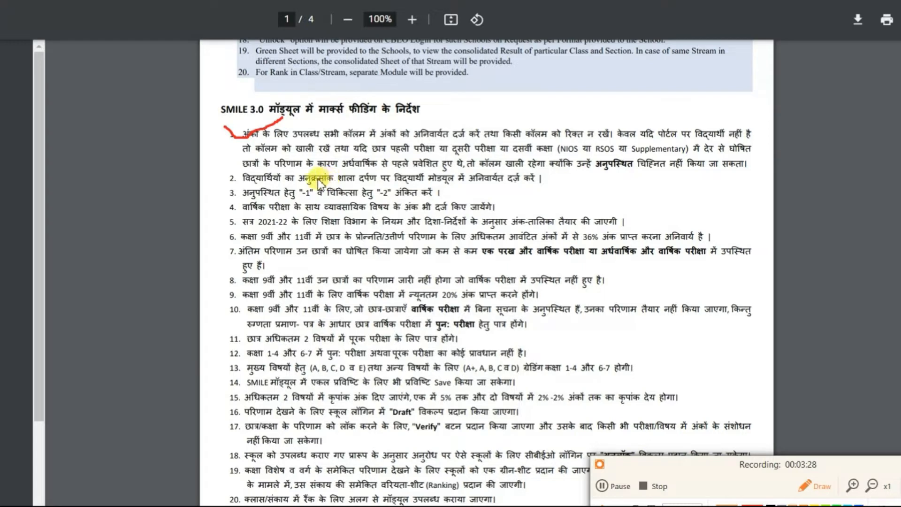
drag(218, 176, 249, 167)
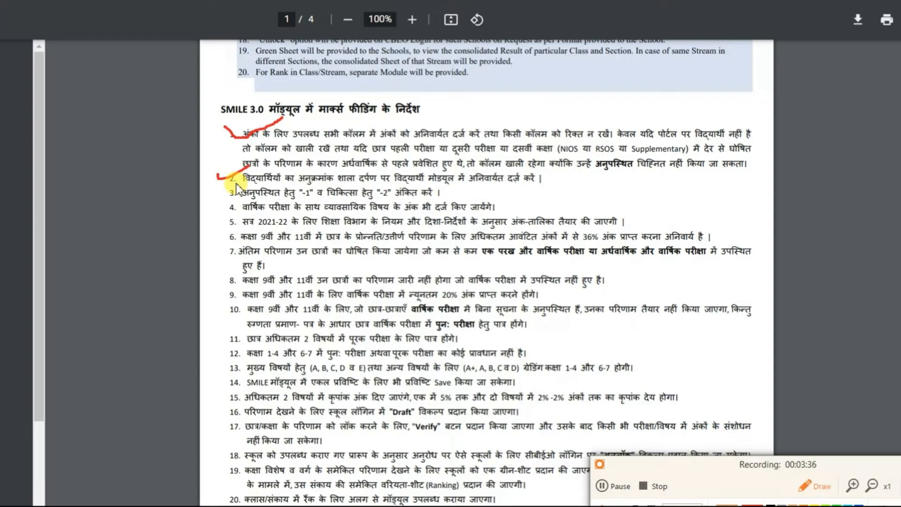
mouse_move(305, 170)
mouse_down()
mouse_move(293, 178)
mouse_move(381, 185)
mouse_move(298, 176)
mouse_up()
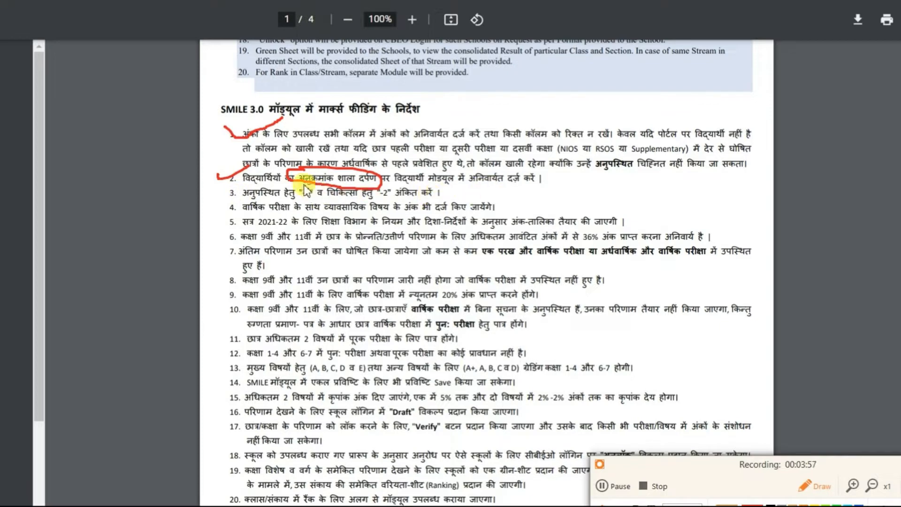
mouse_move(301, 184)
mouse_down()
mouse_move(322, 197)
mouse_move(300, 189)
mouse_up()
mouse_move(392, 207)
mouse_down()
mouse_move(378, 200)
mouse_move(379, 186)
mouse_move(399, 187)
mouse_move(400, 200)
mouse_up()
mouse_move(528, 191)
mouse_down()
mouse_move(587, 198)
mouse_move(560, 181)
mouse_up()
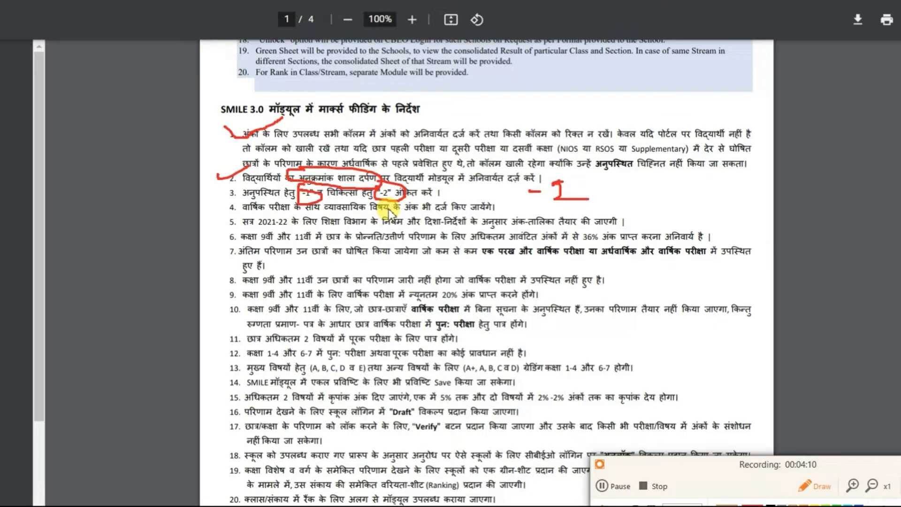
drag(498, 200, 559, 181)
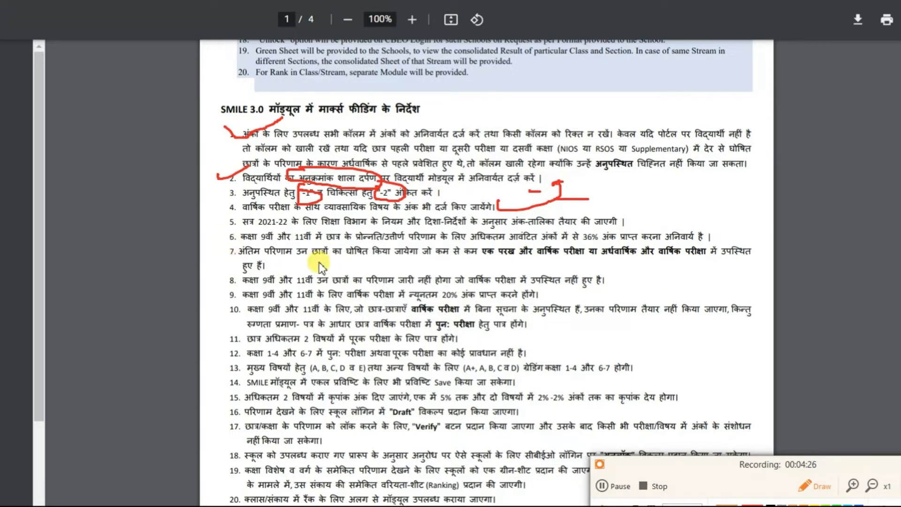
Annotate Hindi instructions 6 to 9 in red: tick and cross 6, underline and tick the exams in 7, cross 8 and mark 9
drag(708, 224, 797, 230)
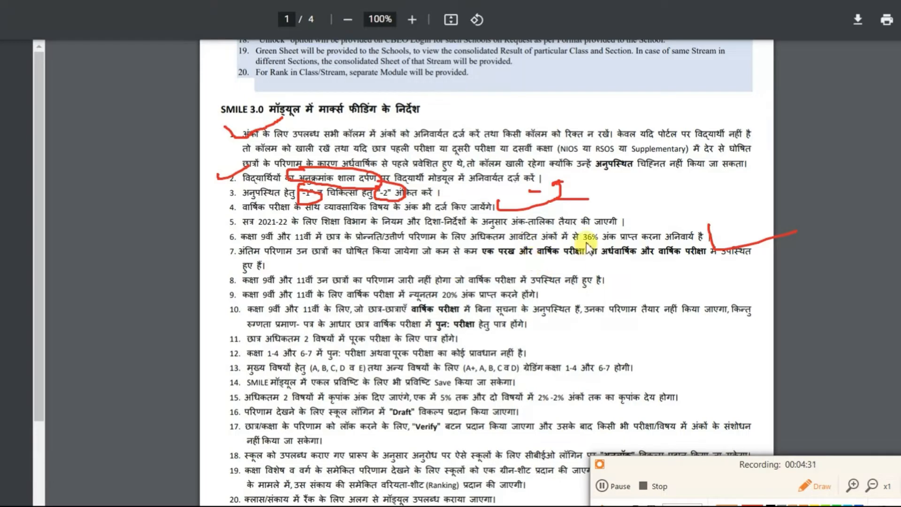
mouse_move(692, 212)
mouse_down()
mouse_move(738, 221)
mouse_move(714, 222)
mouse_up()
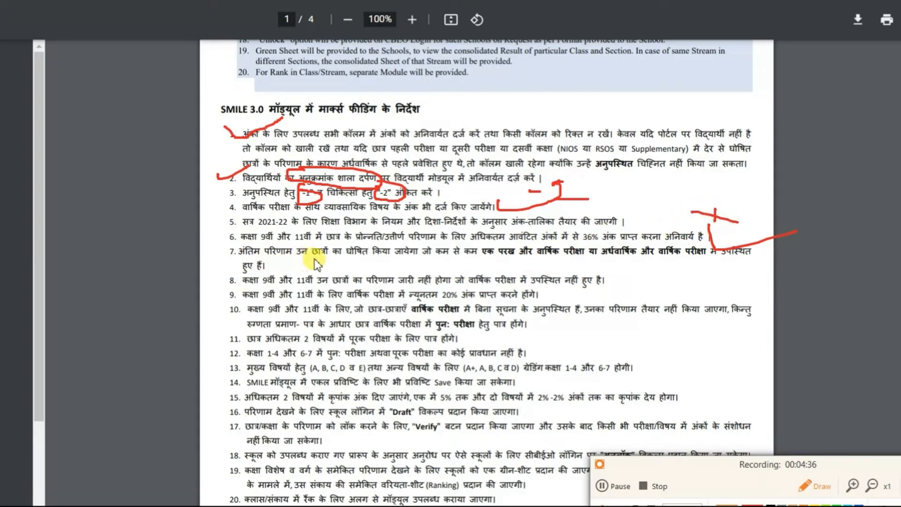
drag(477, 256, 522, 258)
drag(550, 260, 661, 260)
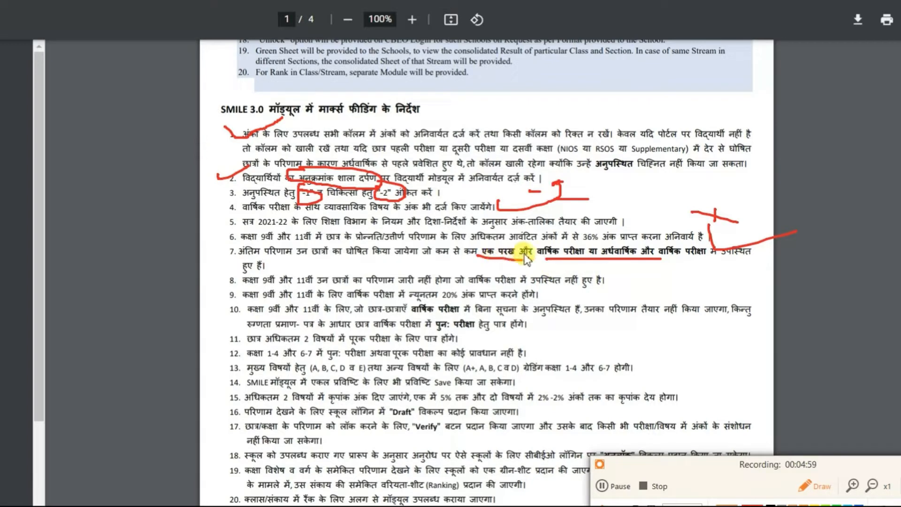
mouse_move(516, 234)
mouse_down()
mouse_move(501, 245)
mouse_move(556, 233)
mouse_up()
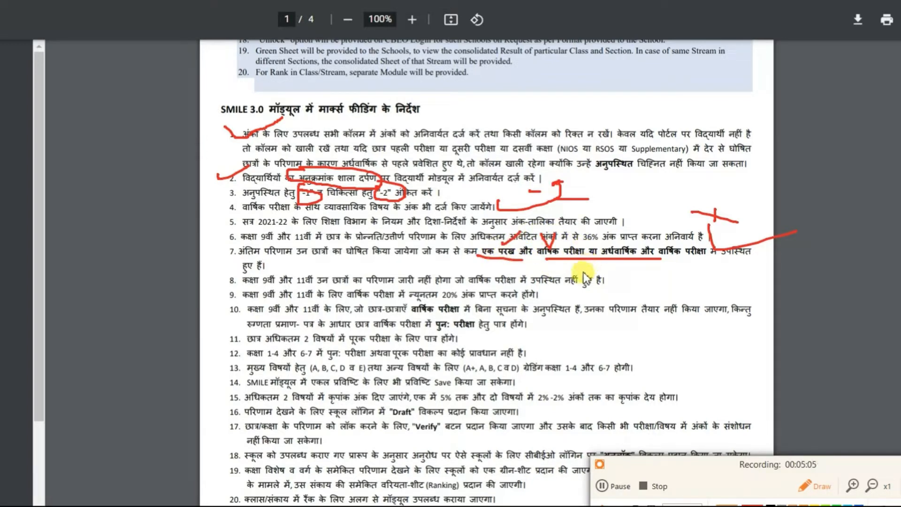
drag(603, 237, 705, 235)
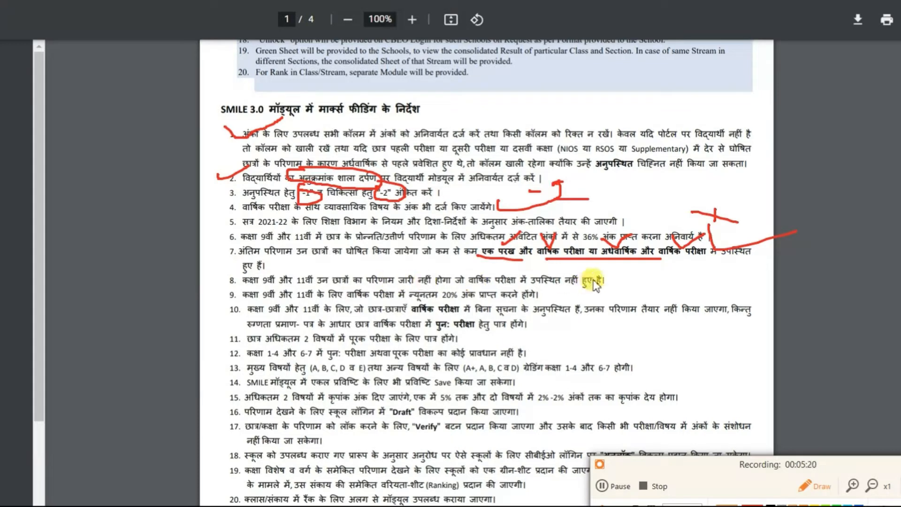
mouse_move(610, 271)
mouse_down()
mouse_move(646, 281)
mouse_move(627, 287)
mouse_up()
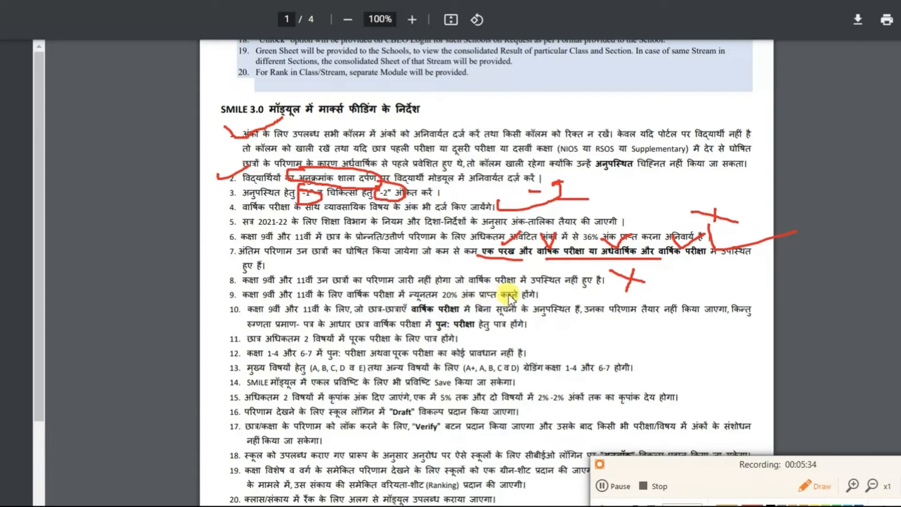
drag(554, 295, 620, 287)
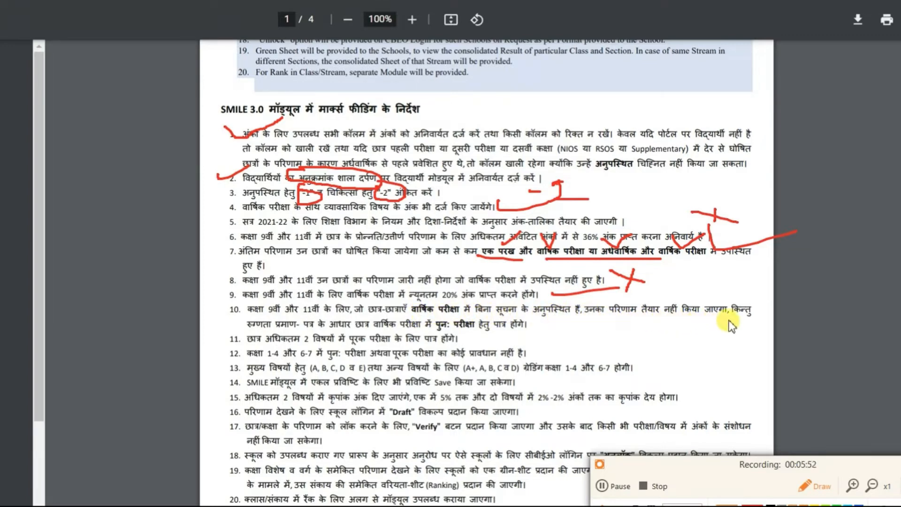
Underline the medical certificate and re-exam phrases in Hindi instruction 10, tick 13 and 17, and circle and tick "अनलॉक" in 18
drag(273, 328, 329, 331)
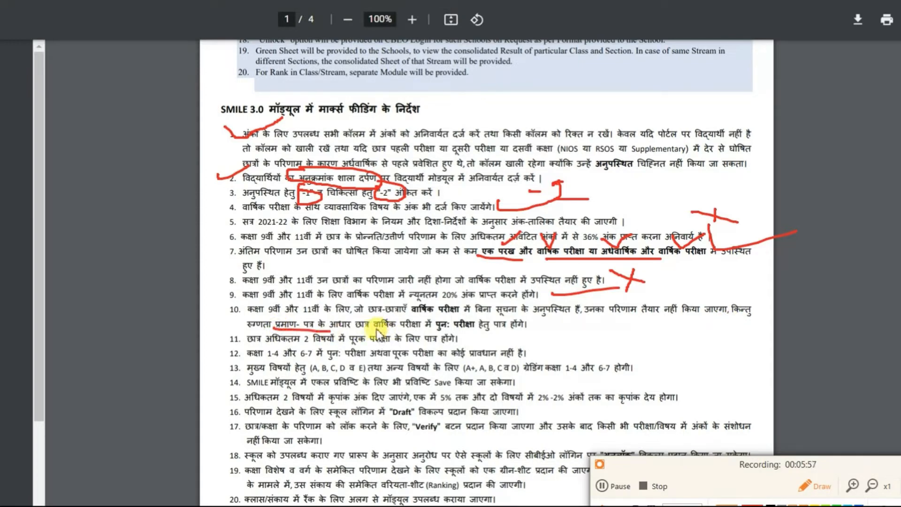
mouse_move(370, 329)
mouse_down()
mouse_move(511, 332)
mouse_move(574, 323)
mouse_up()
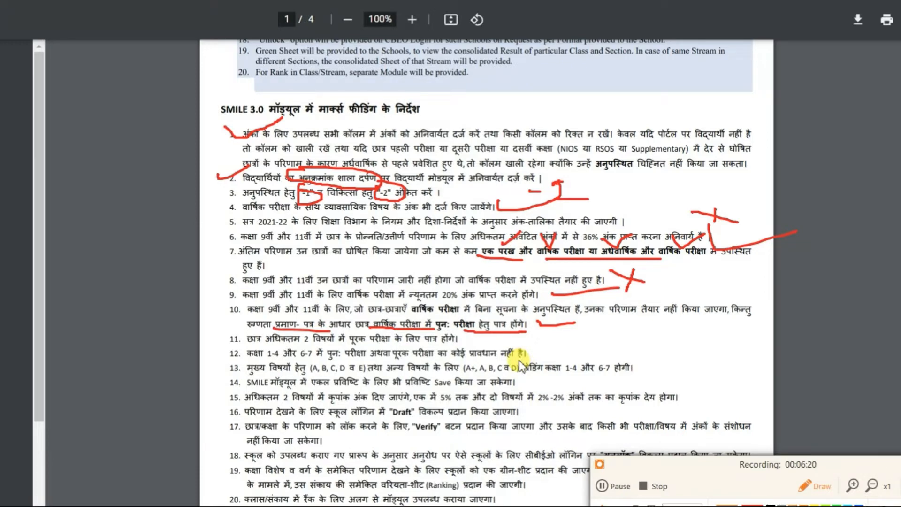
drag(231, 371, 248, 361)
drag(228, 429, 304, 408)
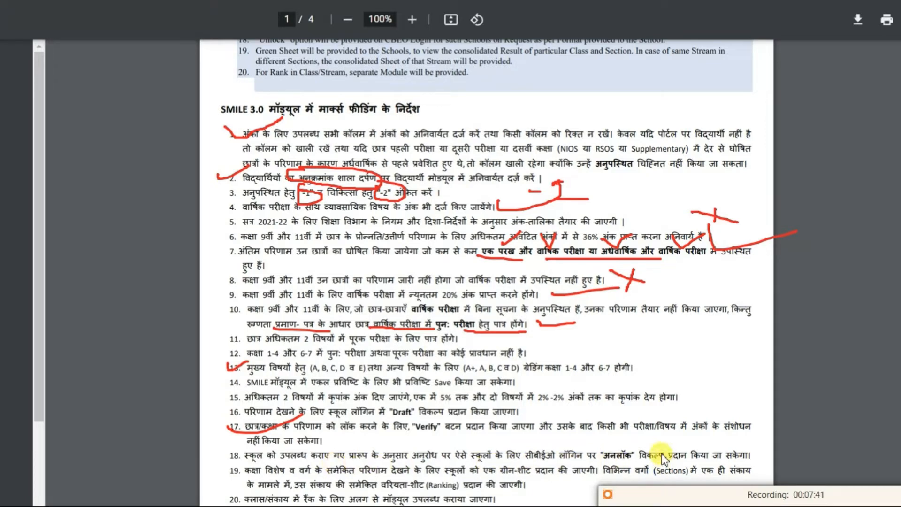
mouse_move(595, 450)
mouse_down()
mouse_move(650, 462)
mouse_move(598, 443)
mouse_move(605, 463)
mouse_move(642, 462)
mouse_move(673, 434)
mouse_up()
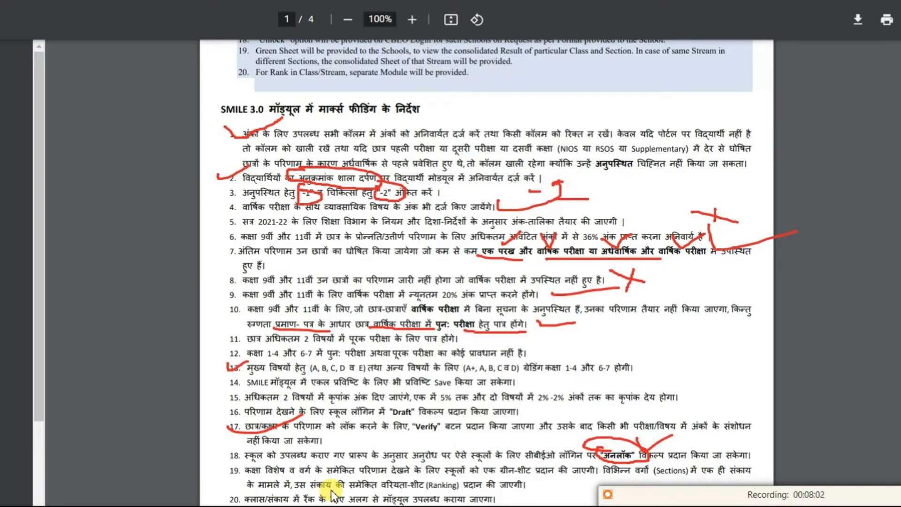
Annotate Hindi instructions 19 and 20 in red
drag(232, 468, 282, 483)
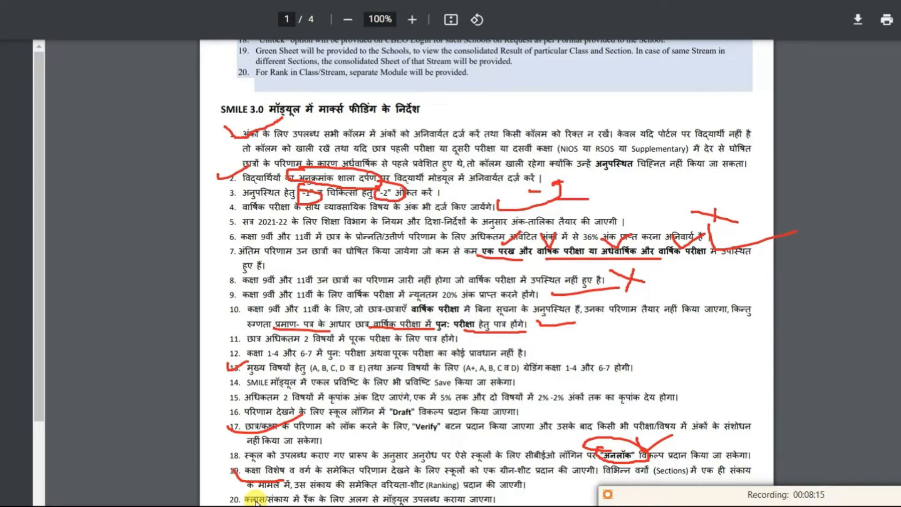
mouse_move(226, 506)
mouse_down()
mouse_move(225, 488)
mouse_move(300, 470)
mouse_up()
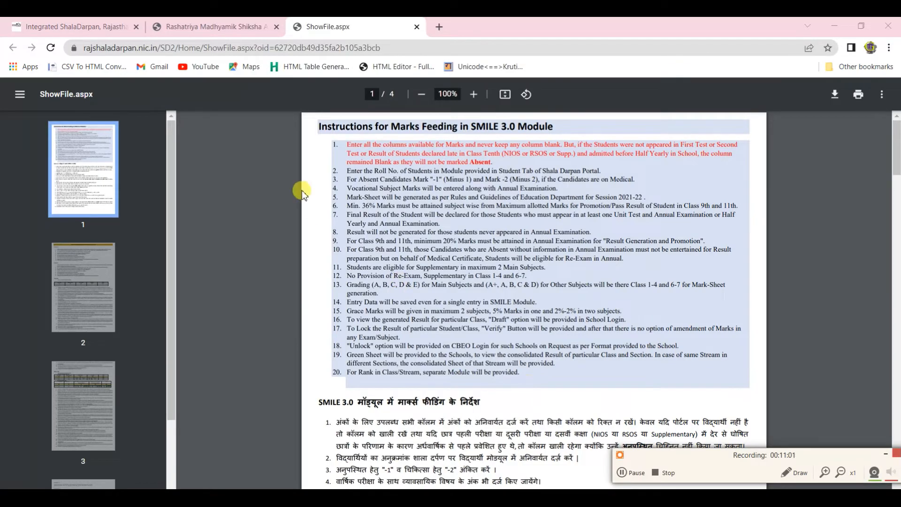
Return to the marks entry page and display the student list for Class 1, Section A, Hindi, Annual Exam, session 2021-22
click(223, 29)
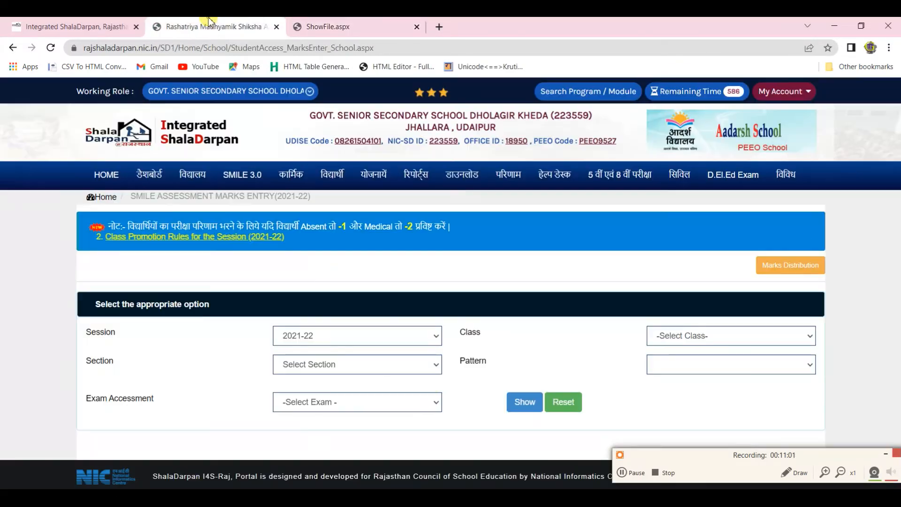
click(680, 336)
click(678, 367)
click(409, 367)
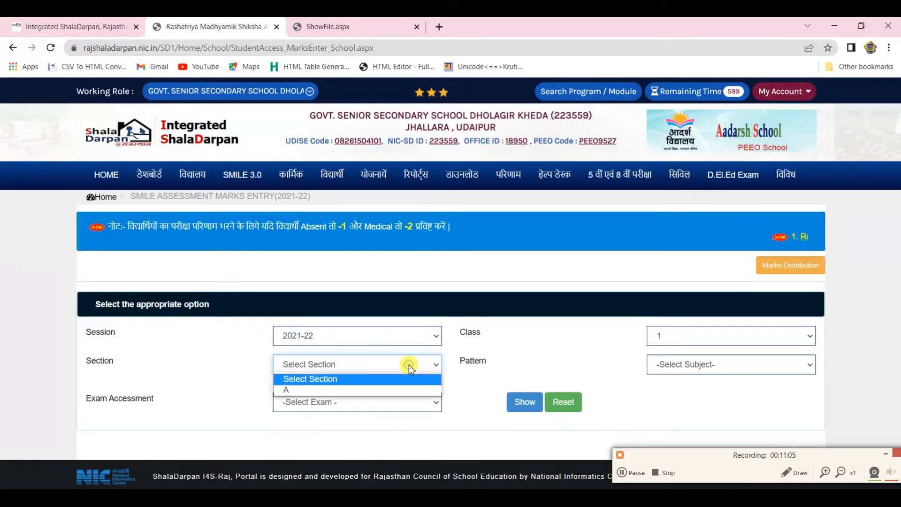
click(338, 388)
click(672, 364)
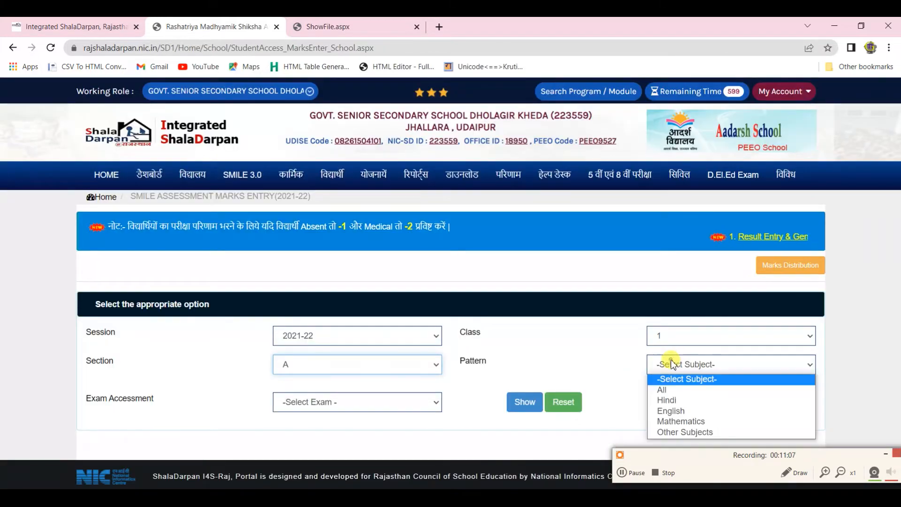
click(669, 400)
click(339, 407)
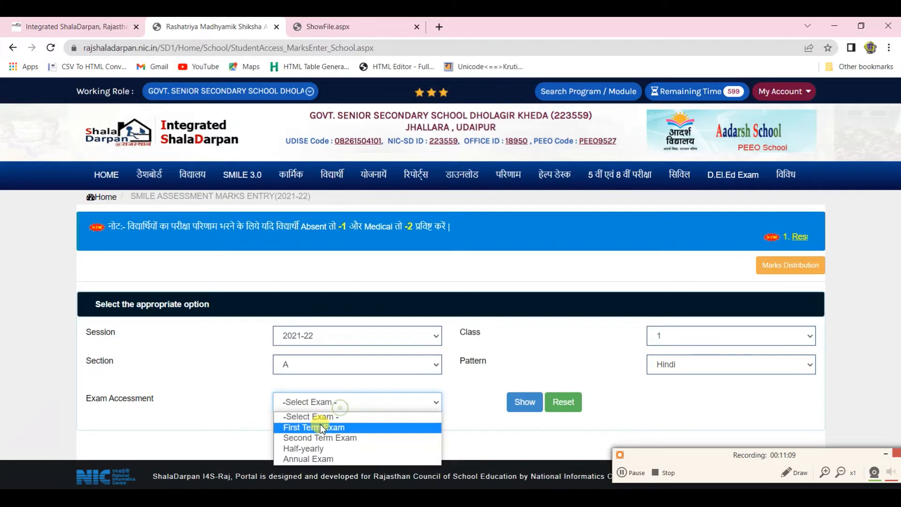
click(317, 458)
click(531, 406)
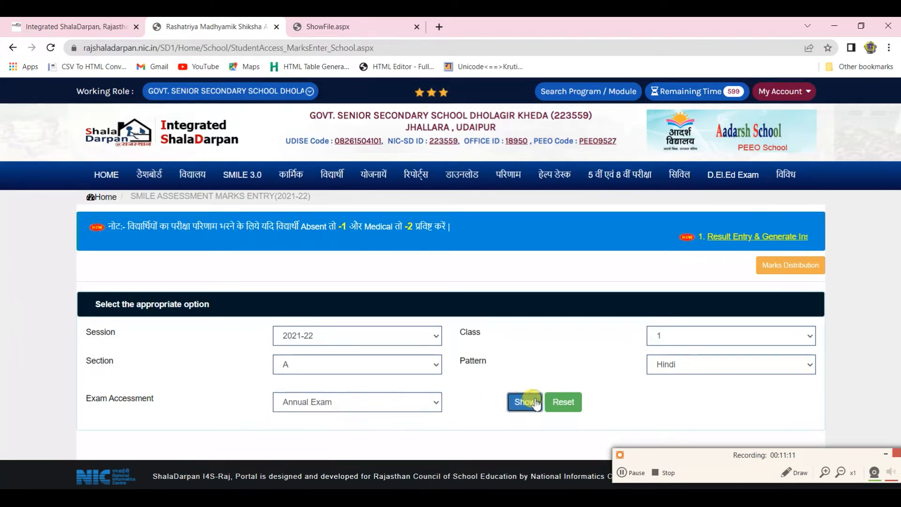
scroll(556, 324, down, 6)
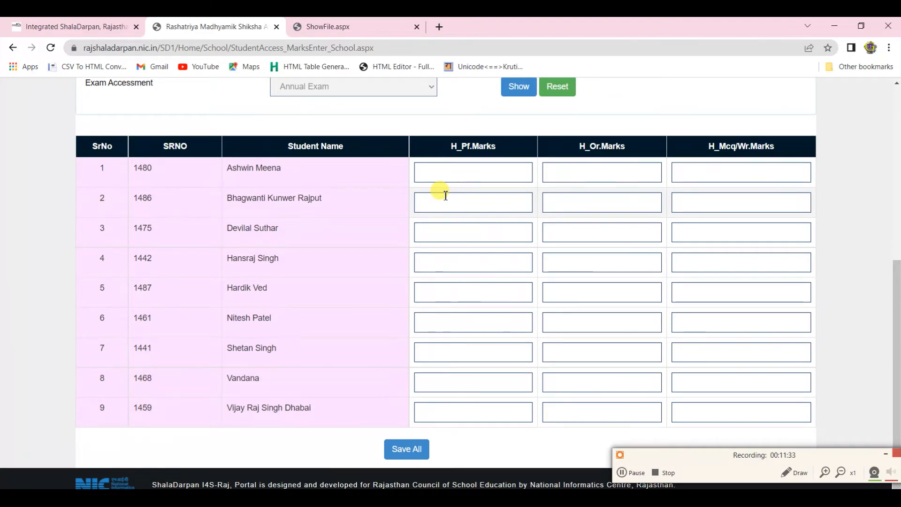
Look through the Class 1-4, Class 6-7 and Class 9th marks feeding instructions on page 2 of the instructions document
click(354, 20)
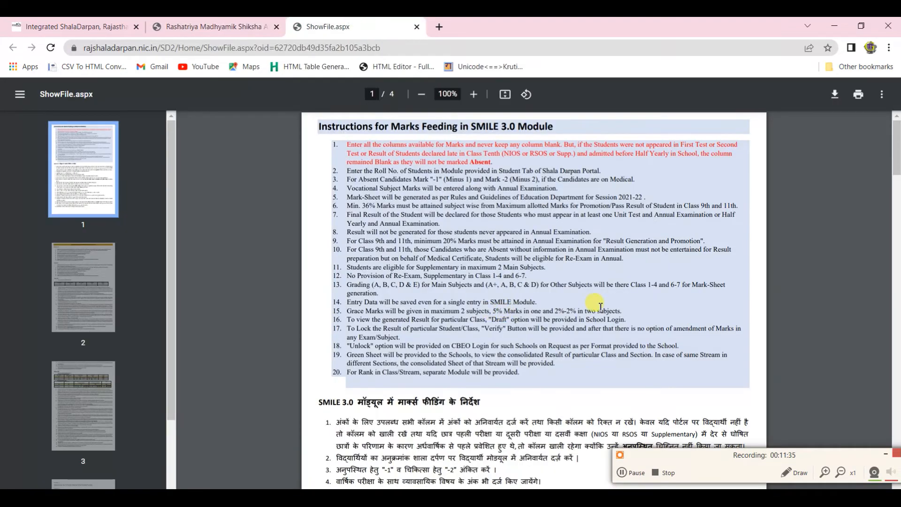
scroll(599, 306, down, 10)
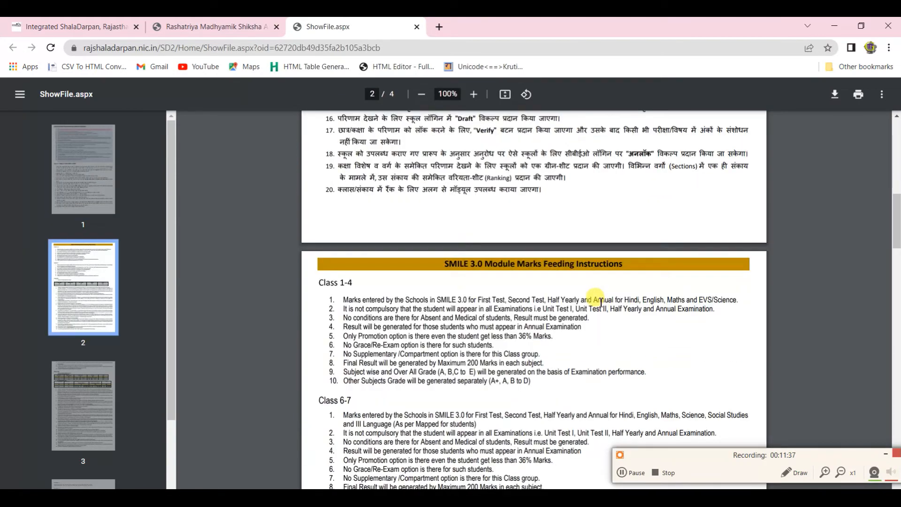
scroll(600, 301, down, 4)
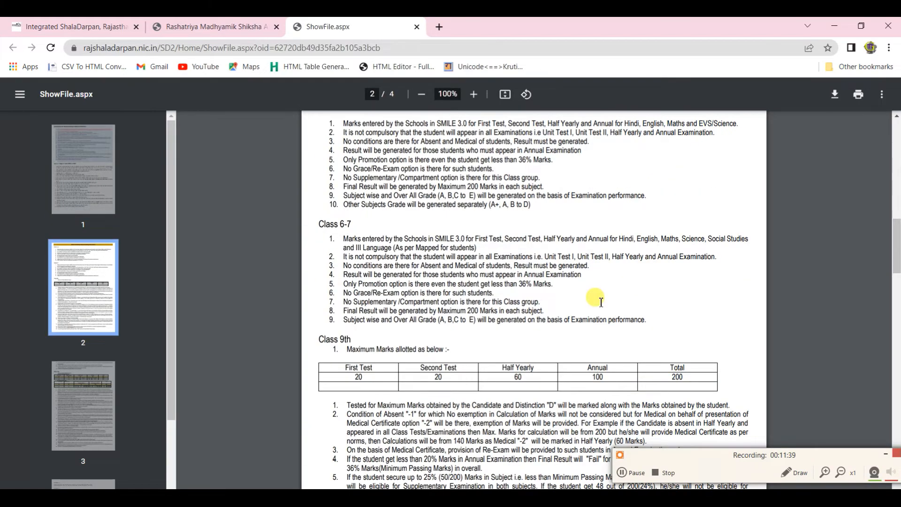
scroll(601, 302, up, 1)
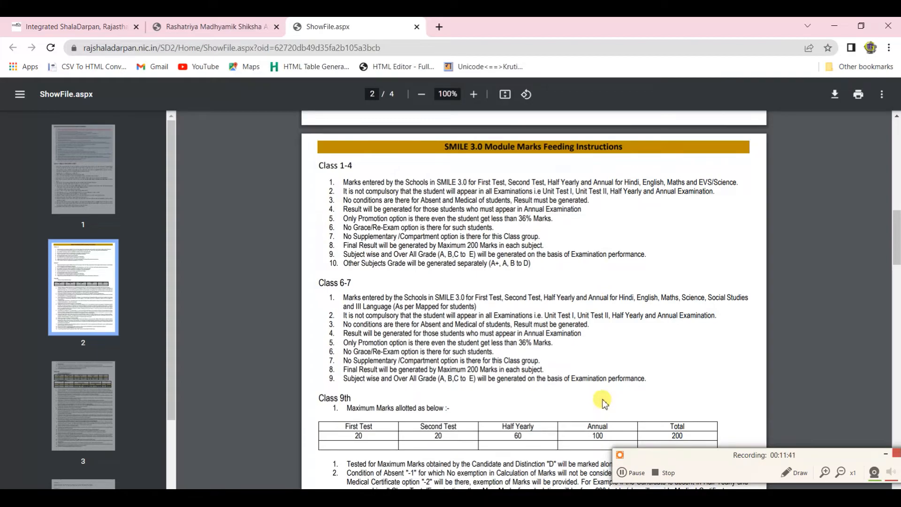
Display the marks distribution on the marks entry page and compare the Class 1-4 annual maximums with the Hindi portfolio, oral and written columns
key(ctrl+1)
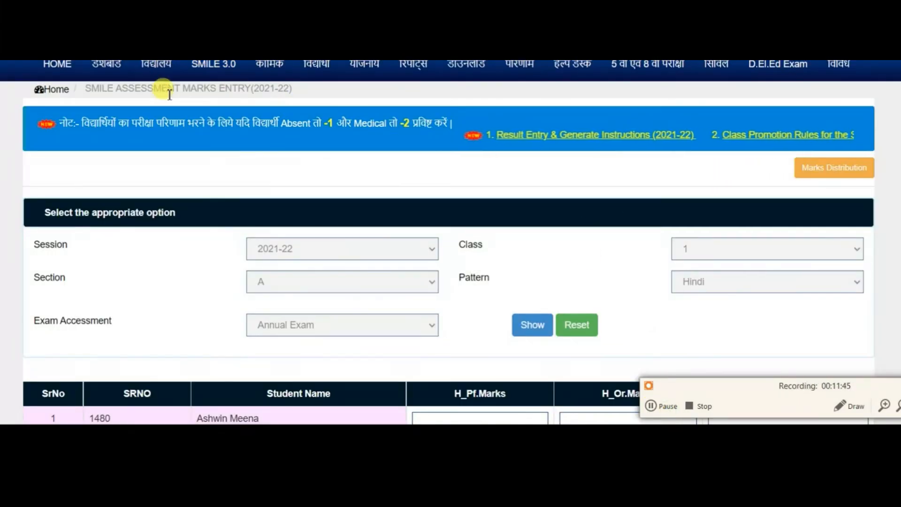
click(842, 172)
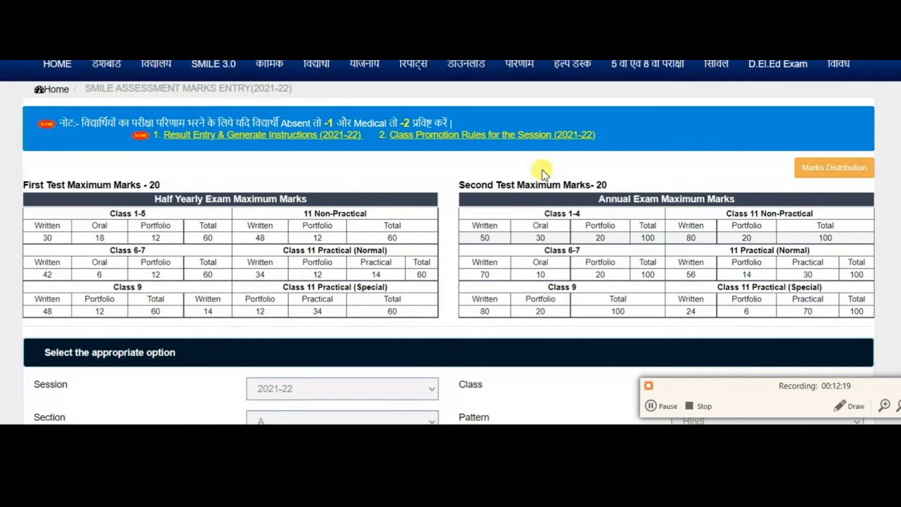
scroll(268, 187, down, 5)
scroll(267, 187, down, 2)
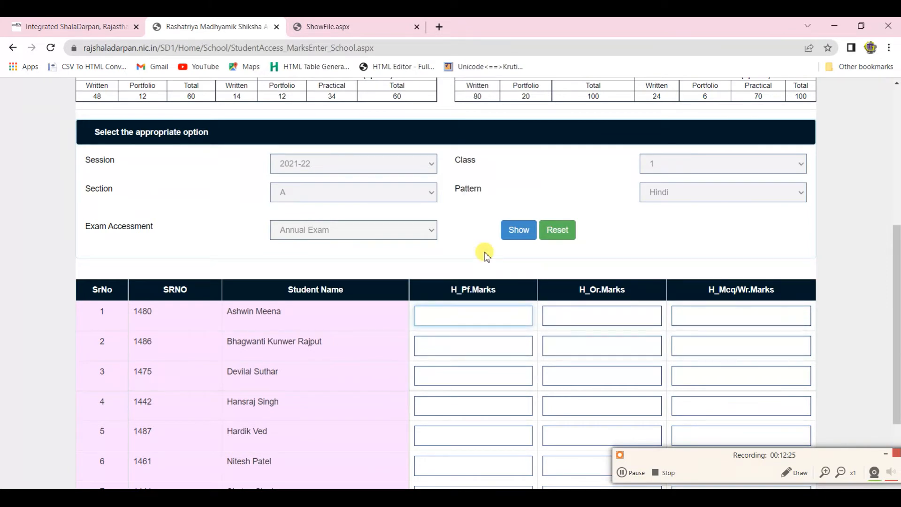
scroll(484, 254, up, 4)
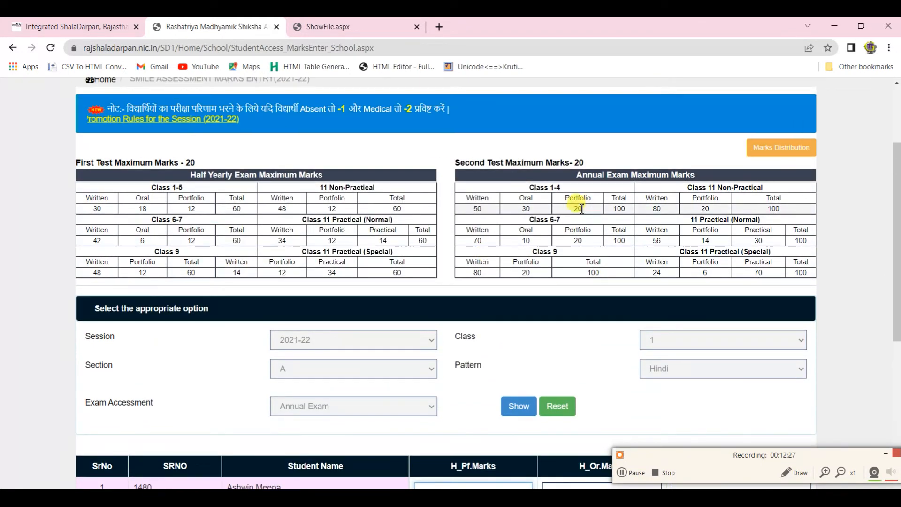
scroll(521, 348, down, 2)
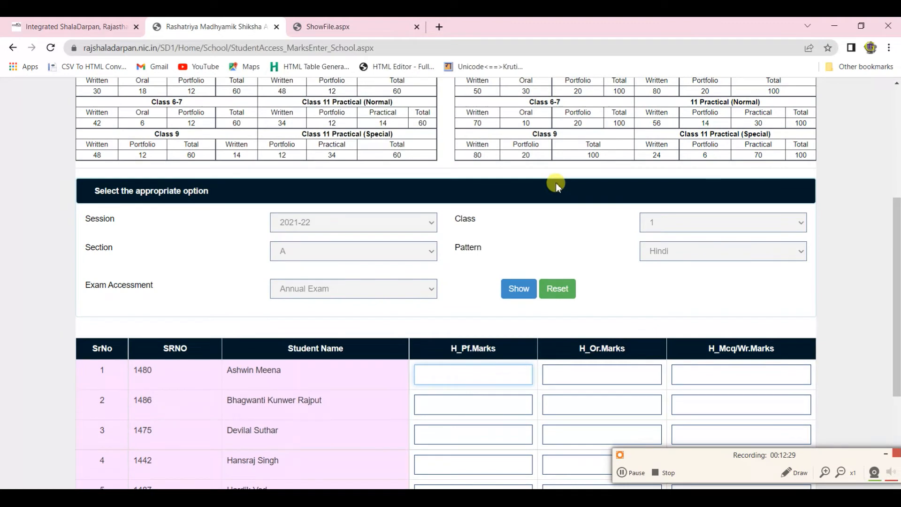
scroll(540, 164, up, 3)
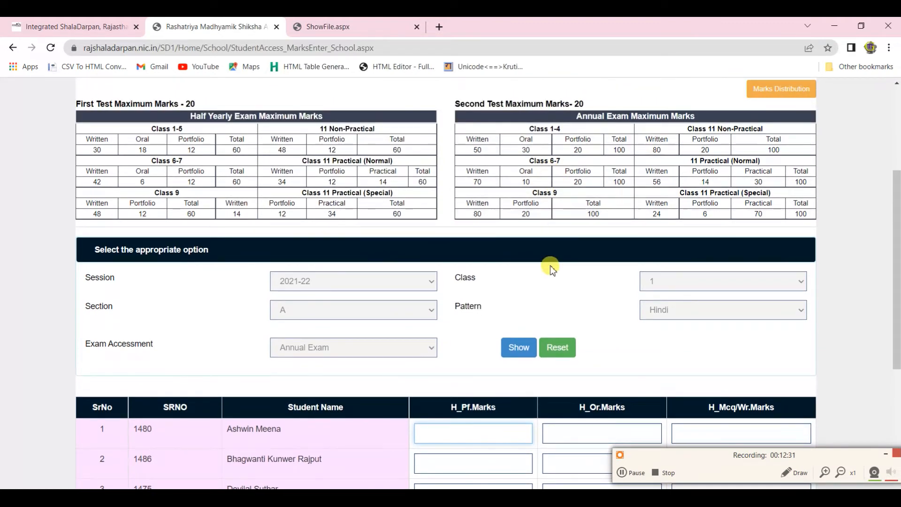
scroll(559, 296, down, 3)
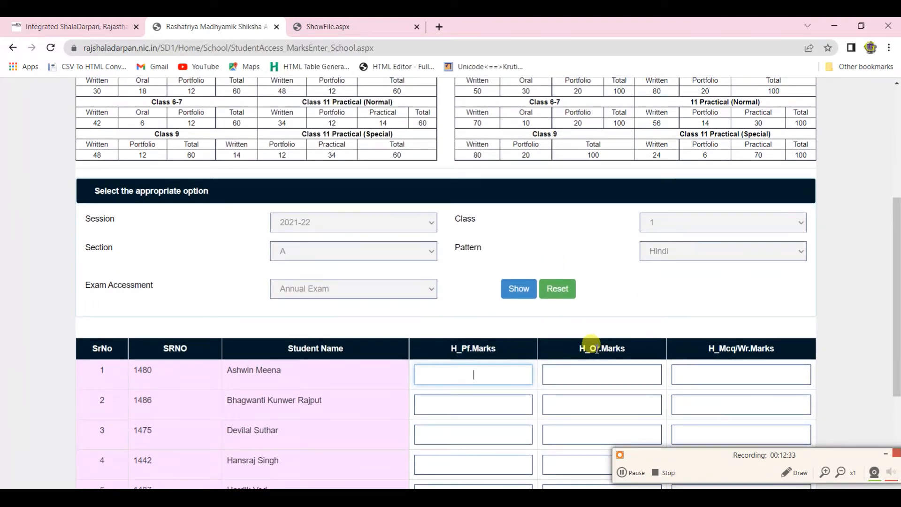
click(576, 371)
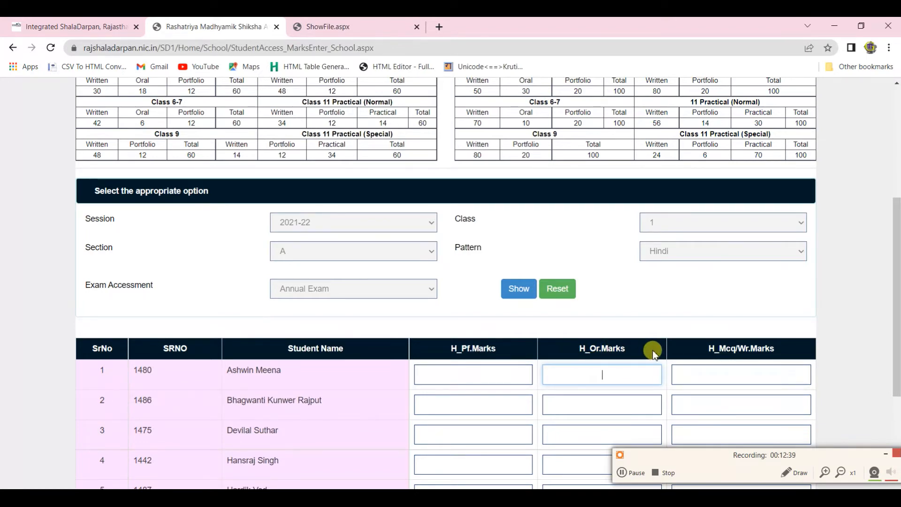
double_click(477, 92)
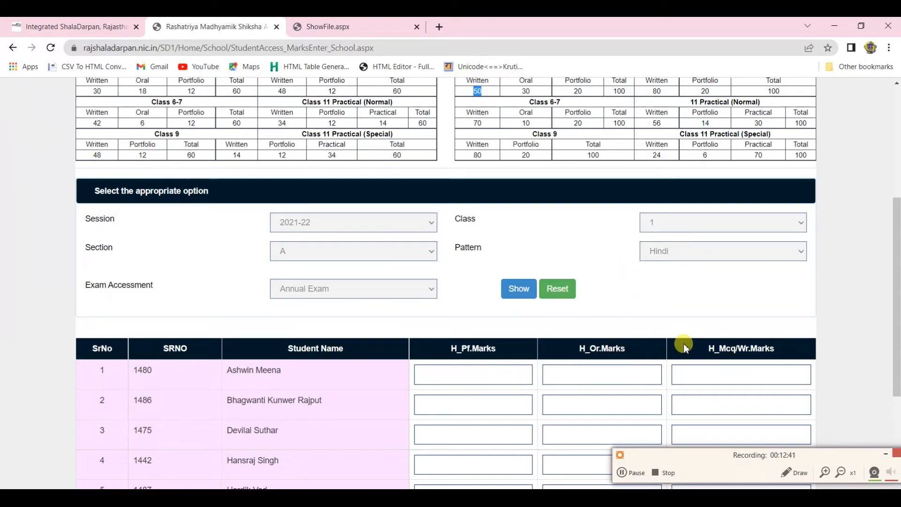
click(708, 367)
scroll(638, 303, up, 4)
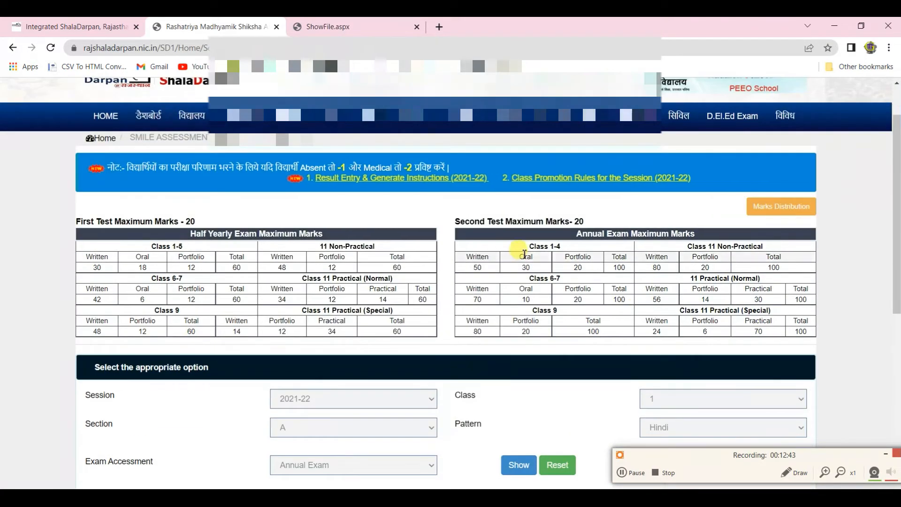
Examine the maximum marks for Class 1-4, Class 9 and Class 6-7, highlighting the Class 9 half-yearly and annual components and totals
drag(529, 246, 561, 246)
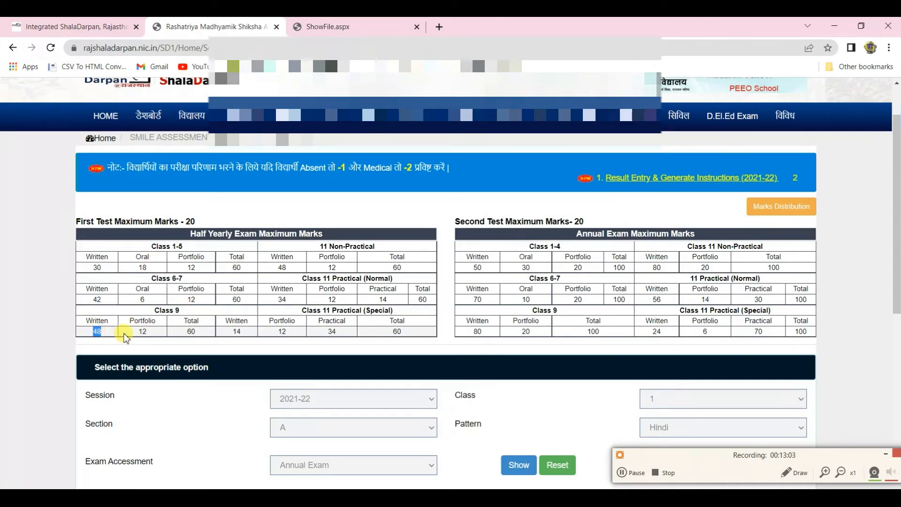
double_click(142, 331)
double_click(190, 331)
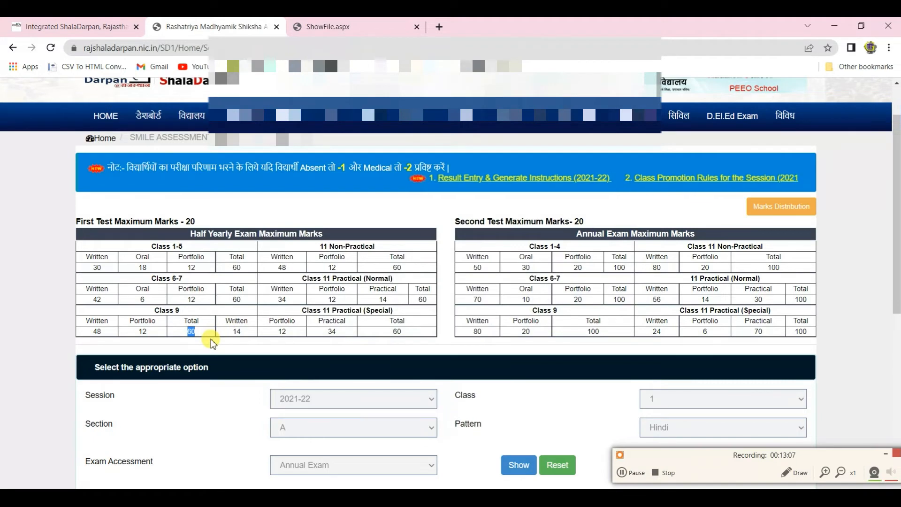
double_click(526, 332)
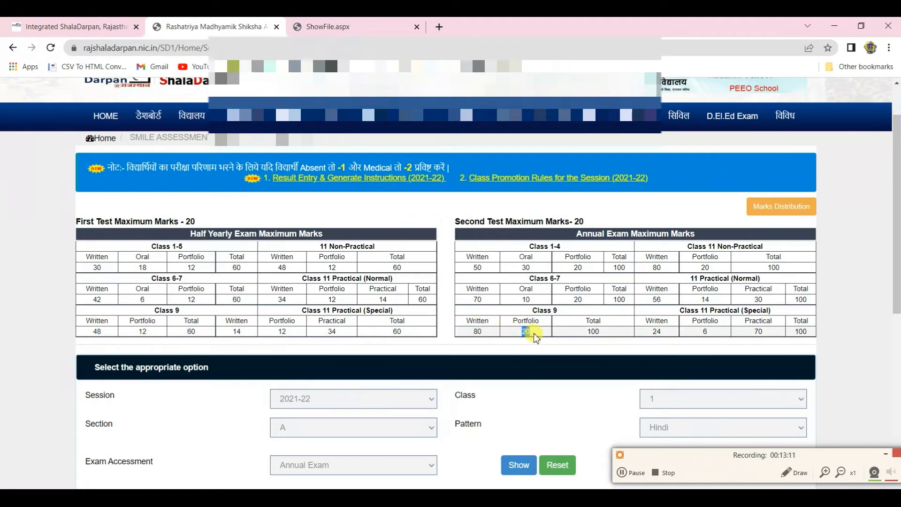
double_click(595, 332)
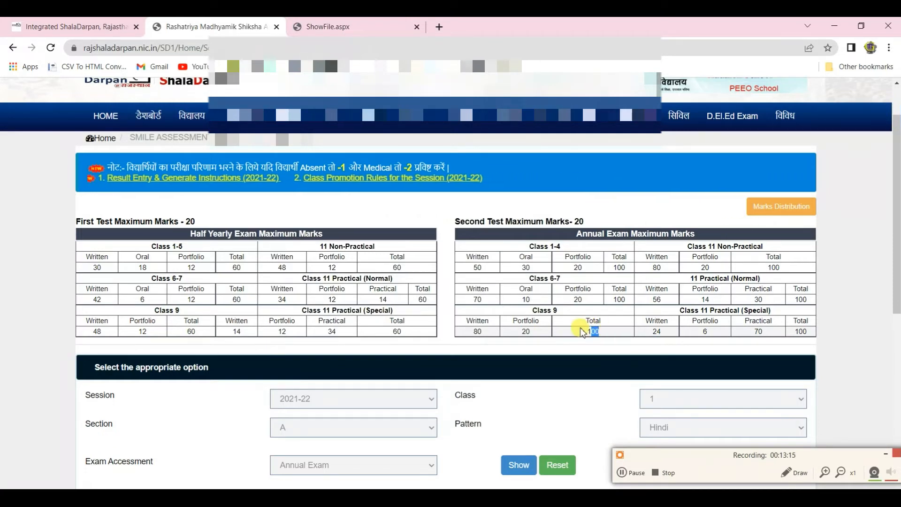
click(563, 334)
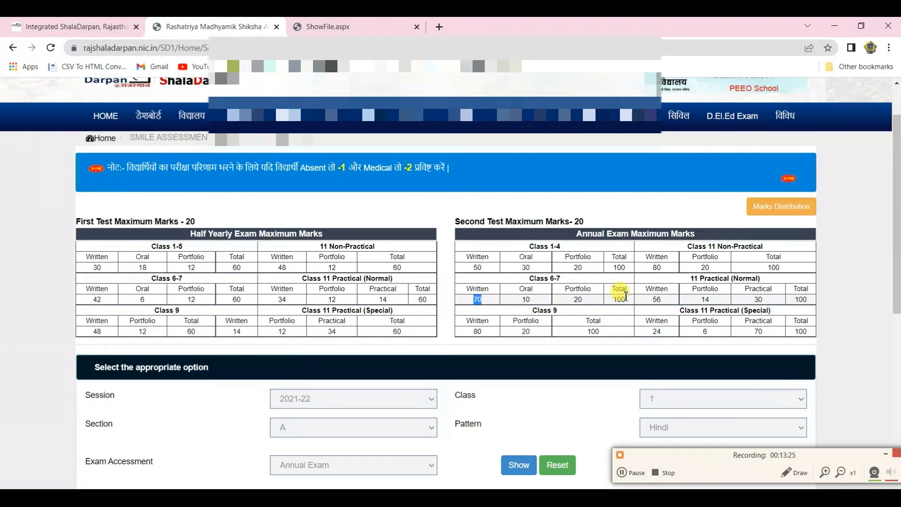
Examine the annual exam maximums for Class 11 Practical (Special), highlighting the written, practical and total marks
scroll(624, 296, up, 1)
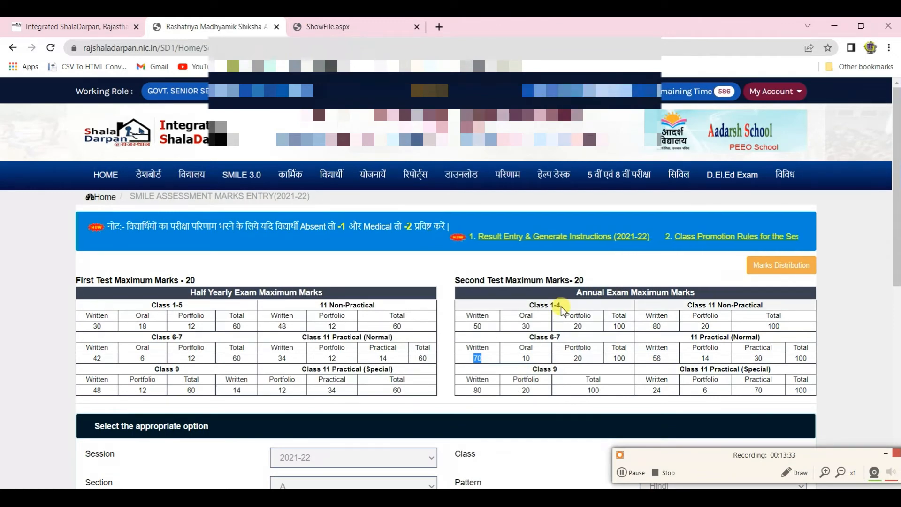
scroll(563, 310, down, 3)
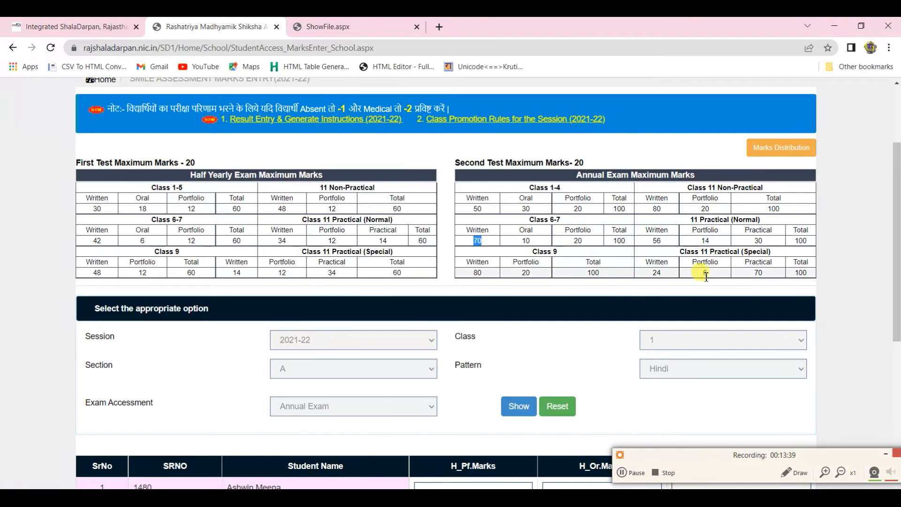
double_click(656, 272)
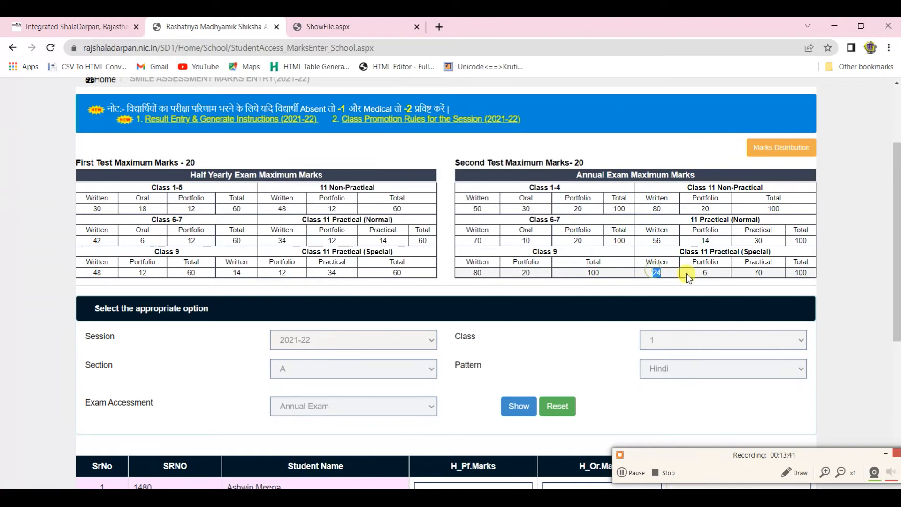
double_click(757, 272)
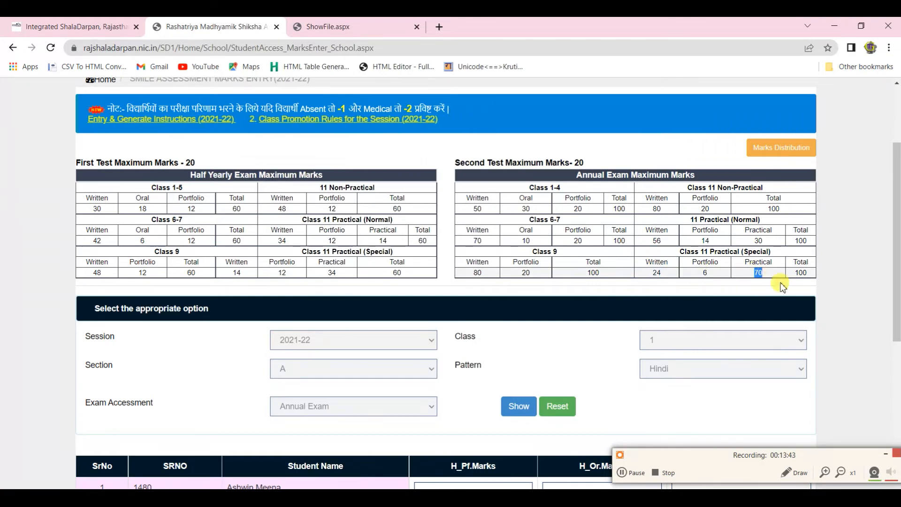
double_click(797, 272)
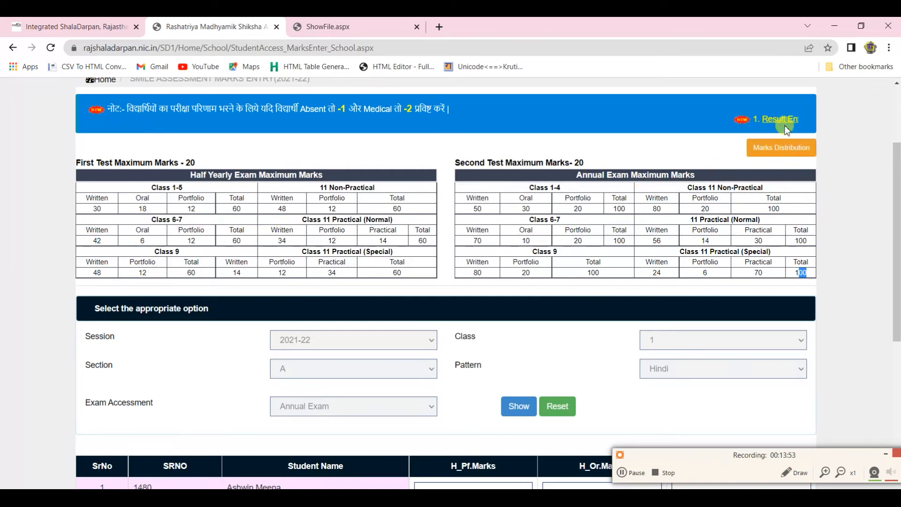
Hide and redisplay the marks distribution, and open the Class Promotion Rules for the Session (2021-22) document
click(775, 151)
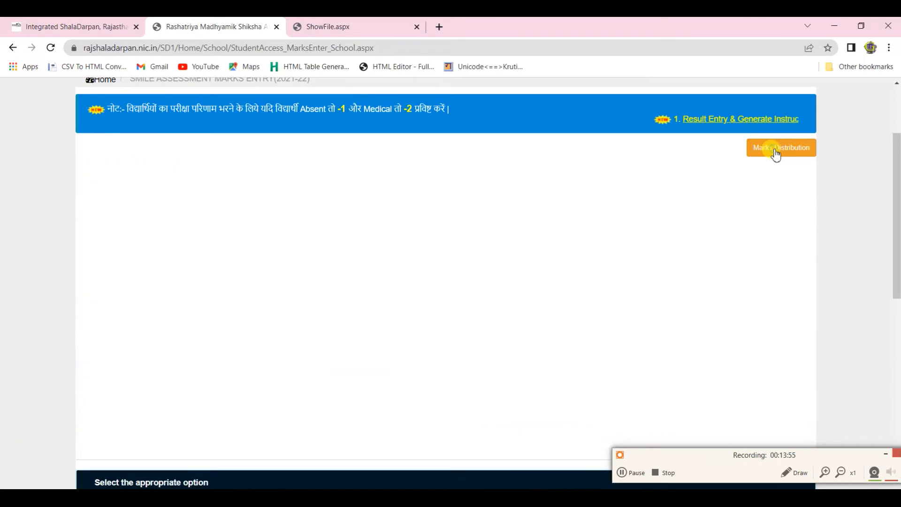
click(775, 151)
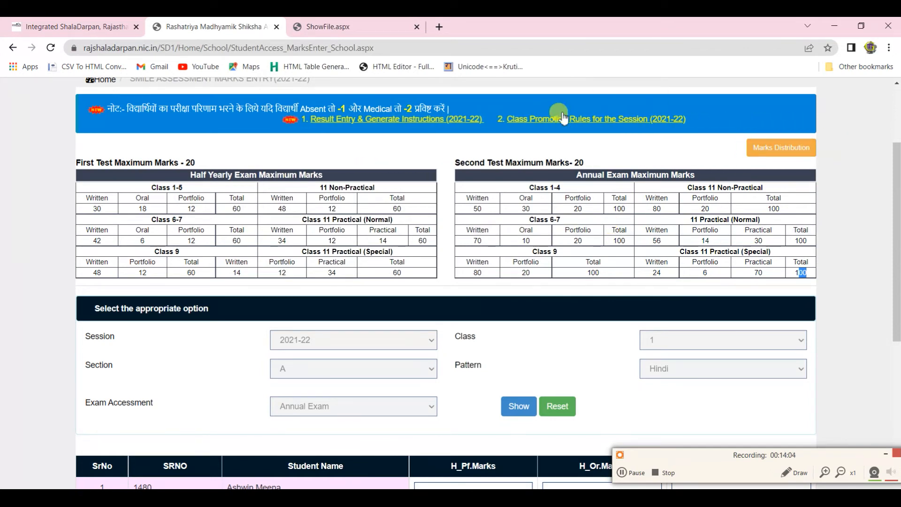
click(521, 119)
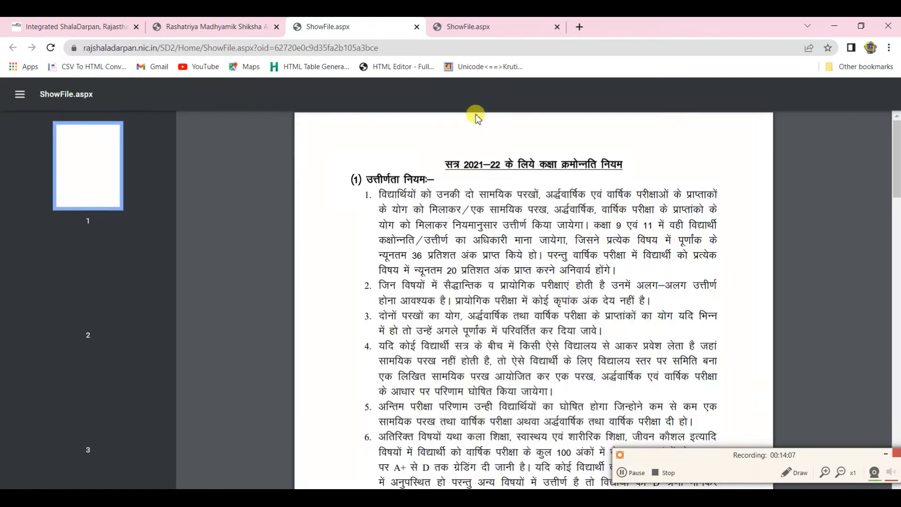
Examine the class promotion rules for session 2021-22 across the document's pages, focusing on the passing rules
scroll(507, 228, down, 10)
scroll(507, 228, down, 20)
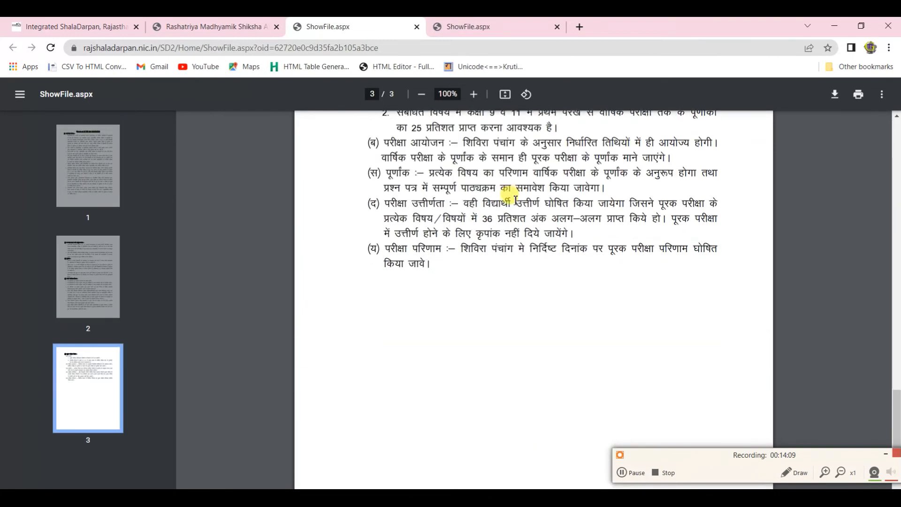
scroll(521, 195, up, 20)
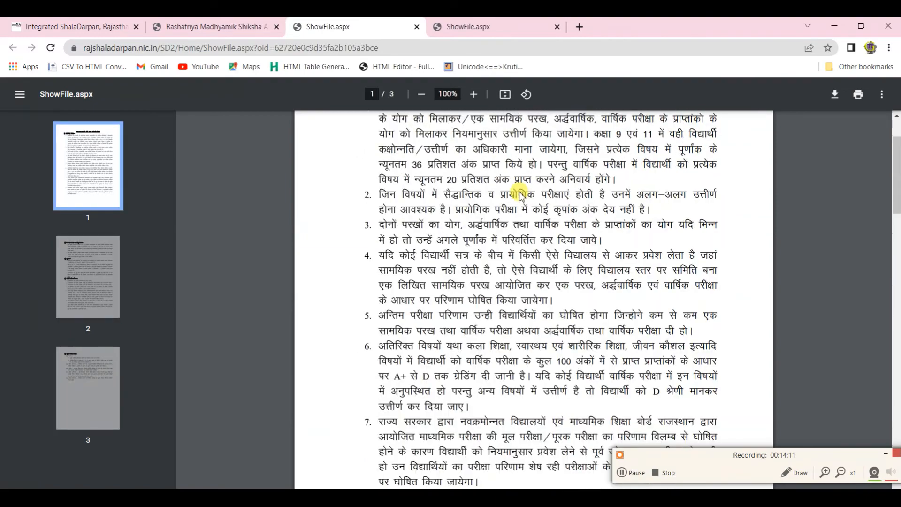
scroll(521, 195, down, 20)
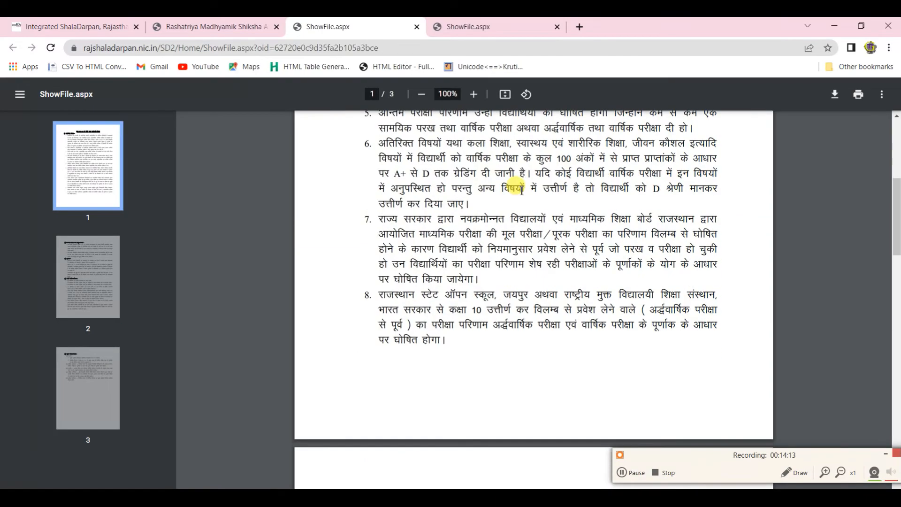
scroll(522, 190, up, 20)
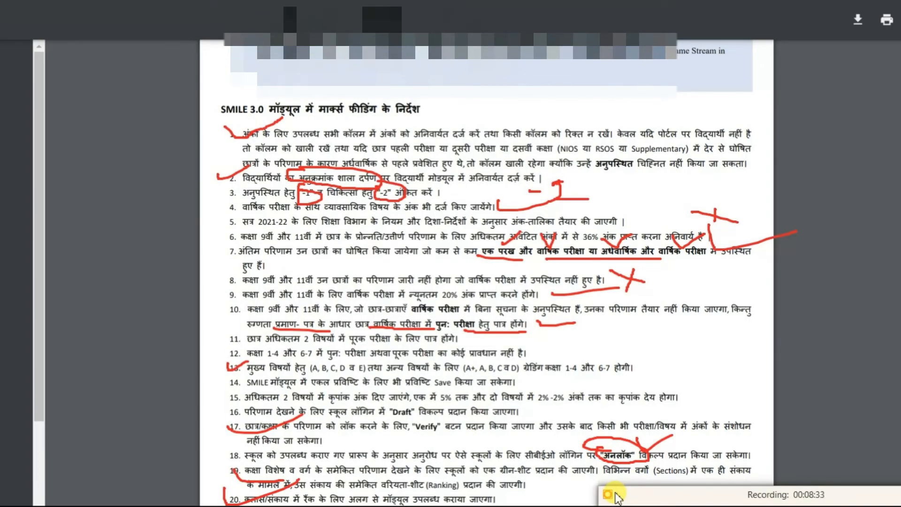
Return to the SMILE assessment marks entry page and open the SMILE 3.0 result generation and marksheet printing page for 2021-22
key(alt+Tab)
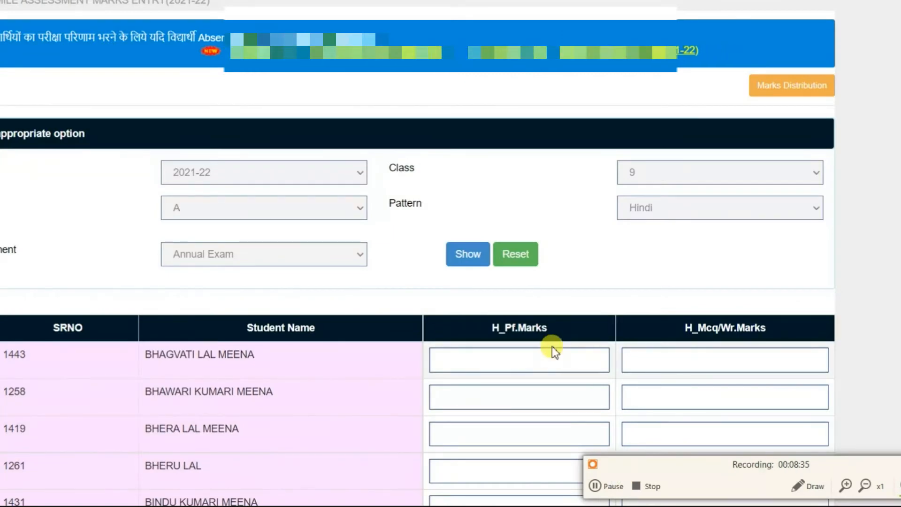
scroll(399, 328, up, 3)
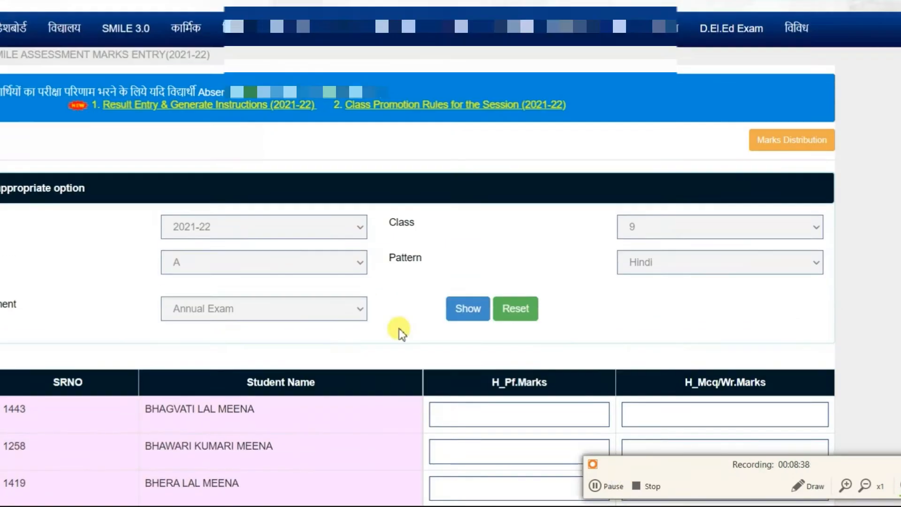
mouse_move(134, 118)
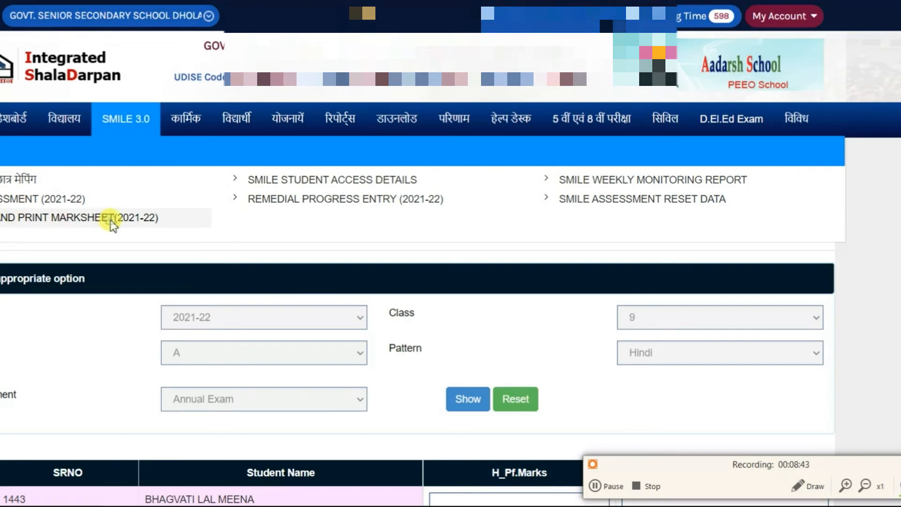
click(111, 221)
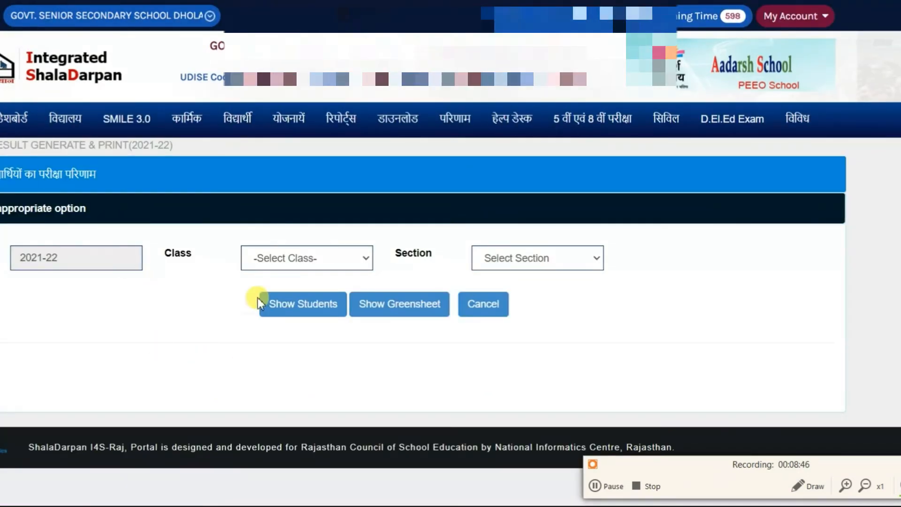
Choose Class 9 and Section A and list the students for result generation
click(335, 258)
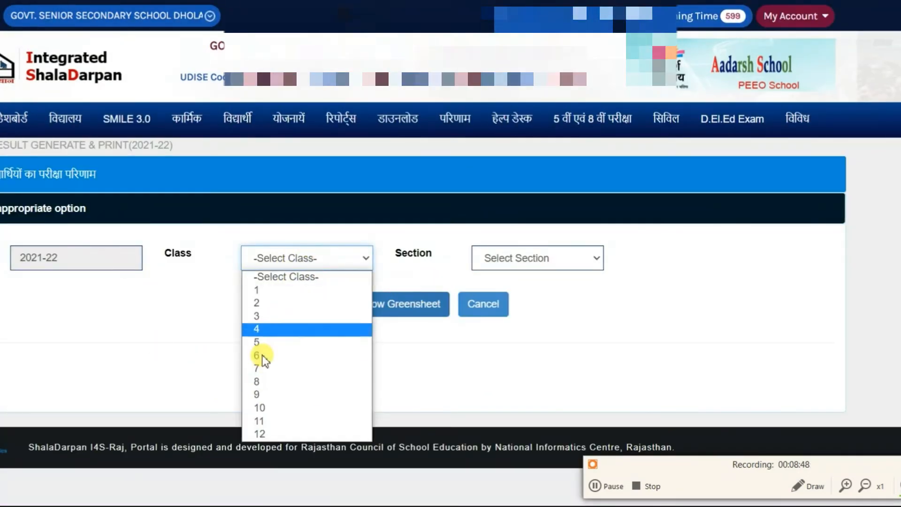
click(274, 395)
click(510, 260)
click(565, 279)
click(512, 261)
click(519, 291)
click(300, 305)
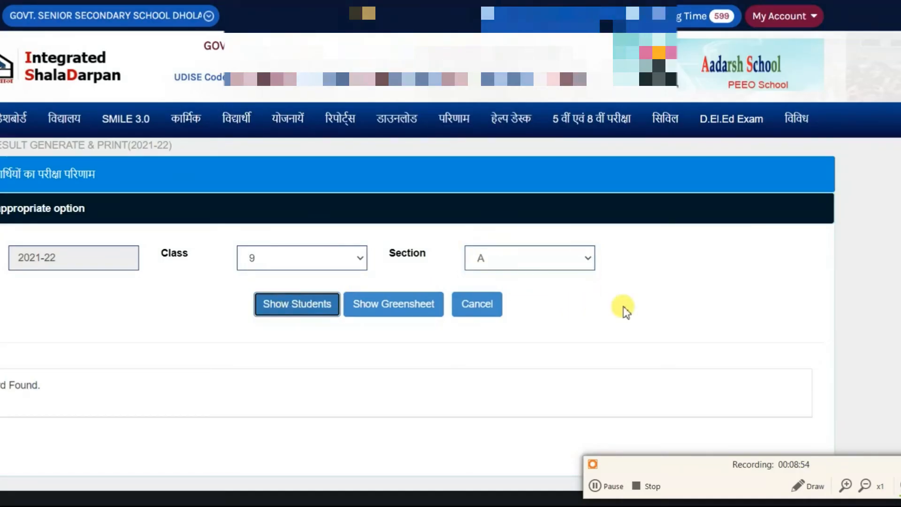
scroll(623, 281, down, 5)
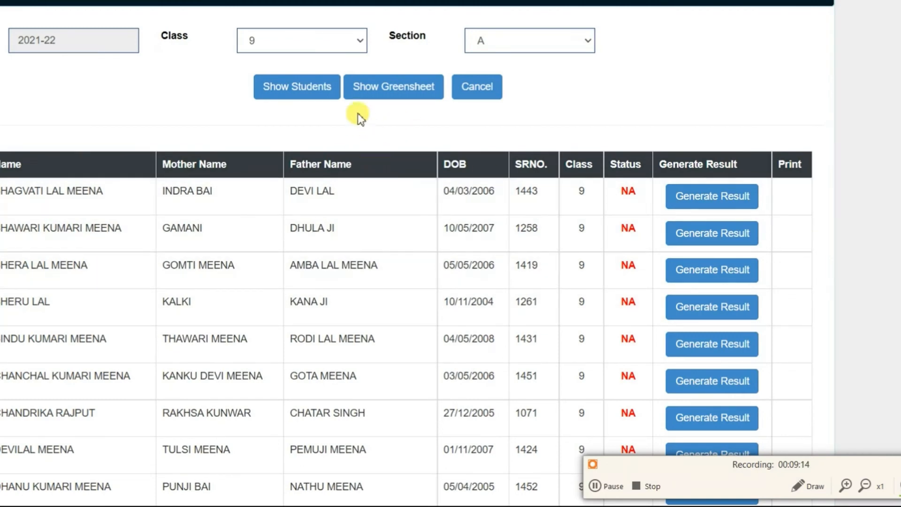
Display the greensheet for Class 9 Section A and examine the Annual portfolio and oral columns of the first student
click(369, 92)
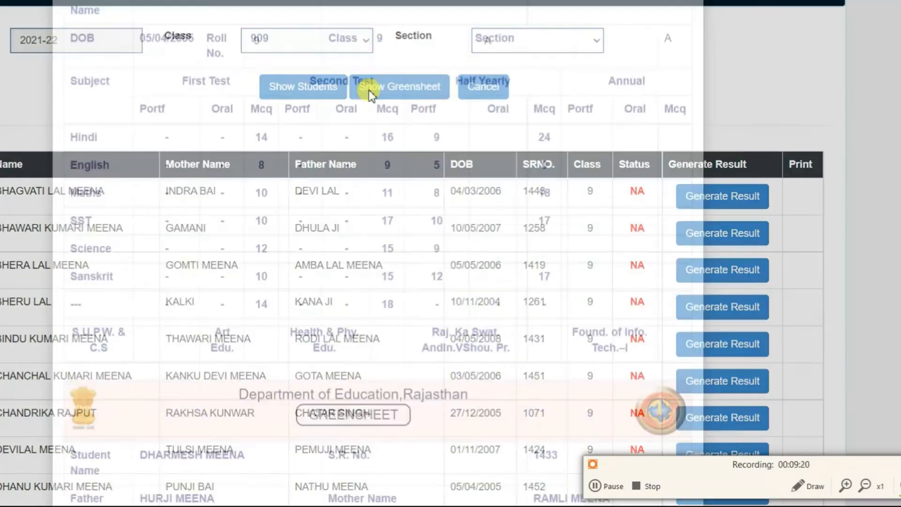
scroll(496, 195, down, 5)
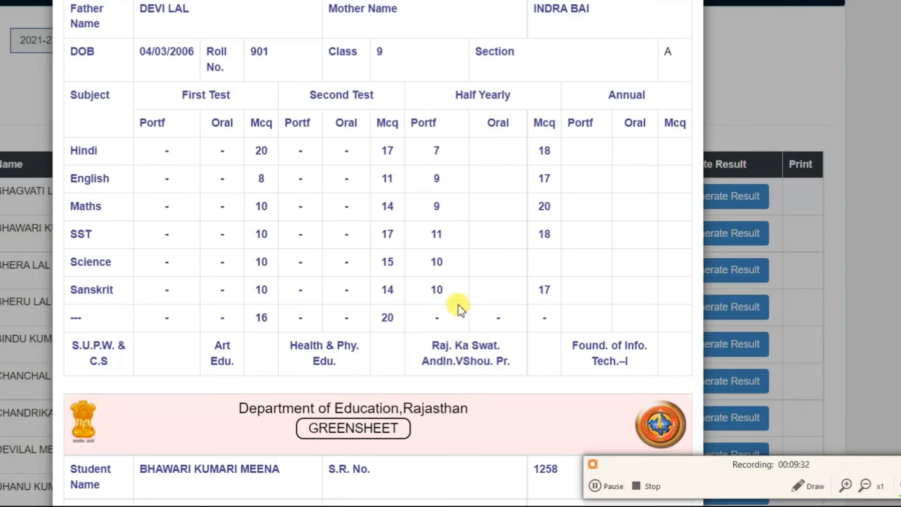
drag(565, 123, 605, 123)
click(633, 129)
click(634, 188)
Browse the remaining students' greensheets and check their First Test, Second Test, Half Yearly and Annual marks
scroll(632, 190, down, 20)
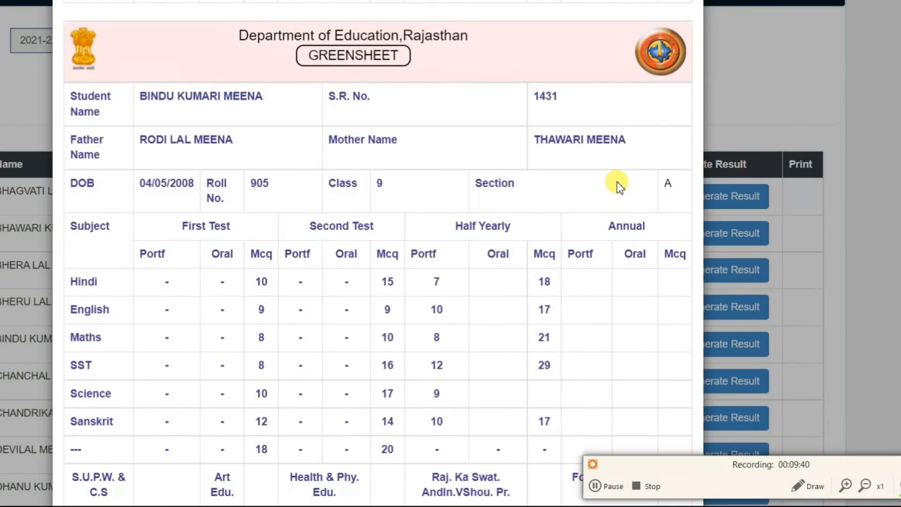
scroll(620, 186, down, 20)
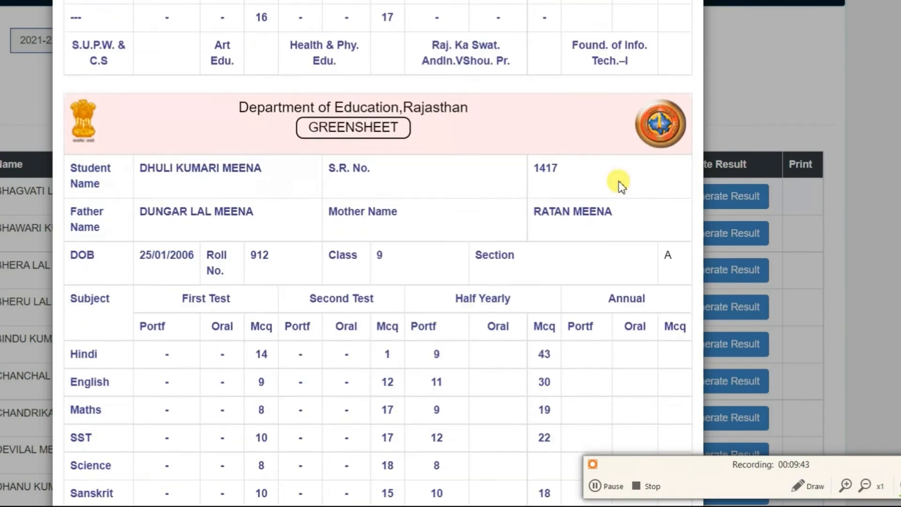
scroll(619, 182, down, 20)
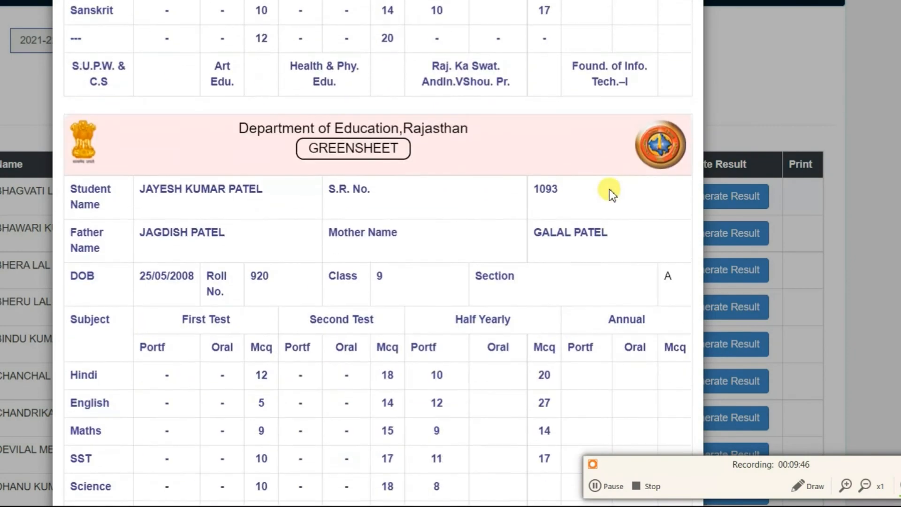
scroll(609, 190, down, 15)
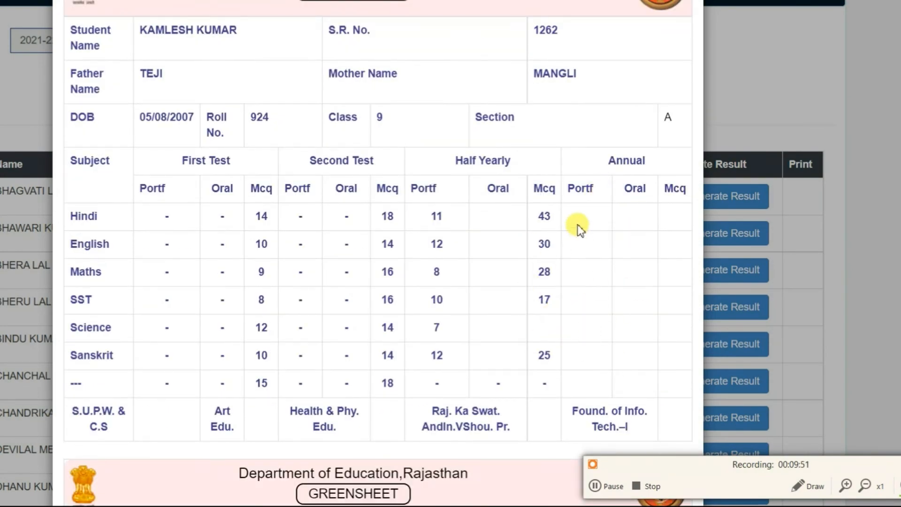
scroll(570, 234, down, 10)
scroll(570, 237, down, 20)
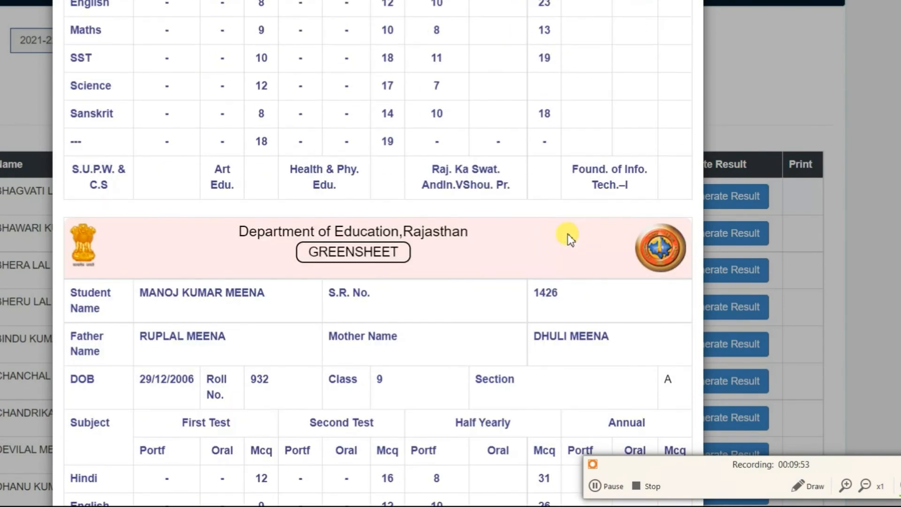
scroll(530, 131, up, 20)
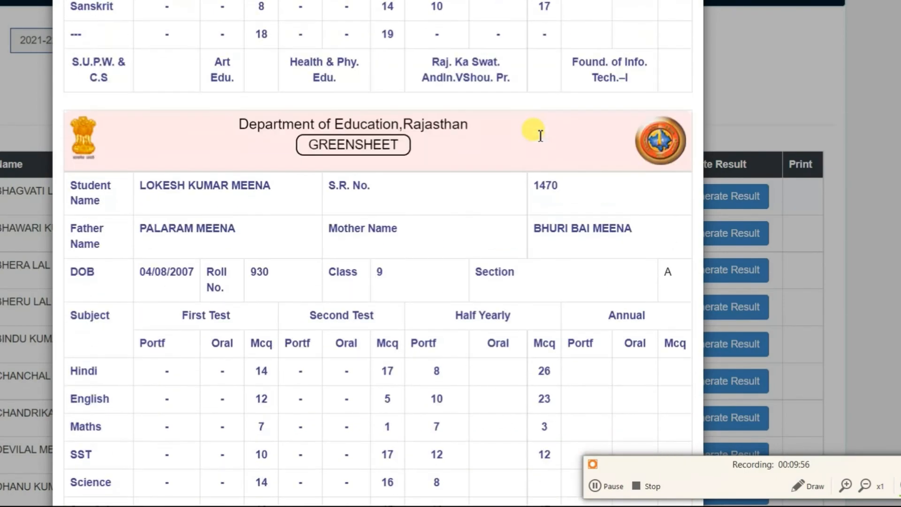
scroll(377, 253, up, 20)
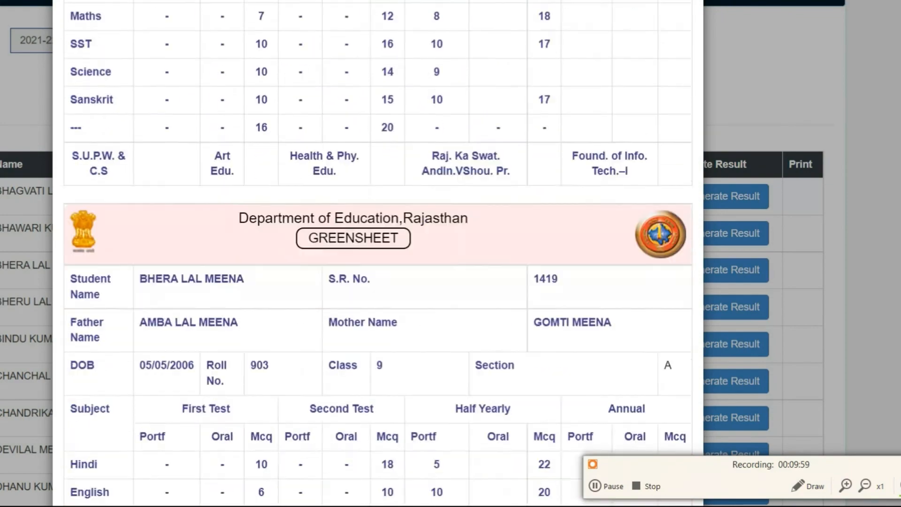
Preview the greensheets' print pages without saving, and close the print preview and the greensheet
click(660, 73)
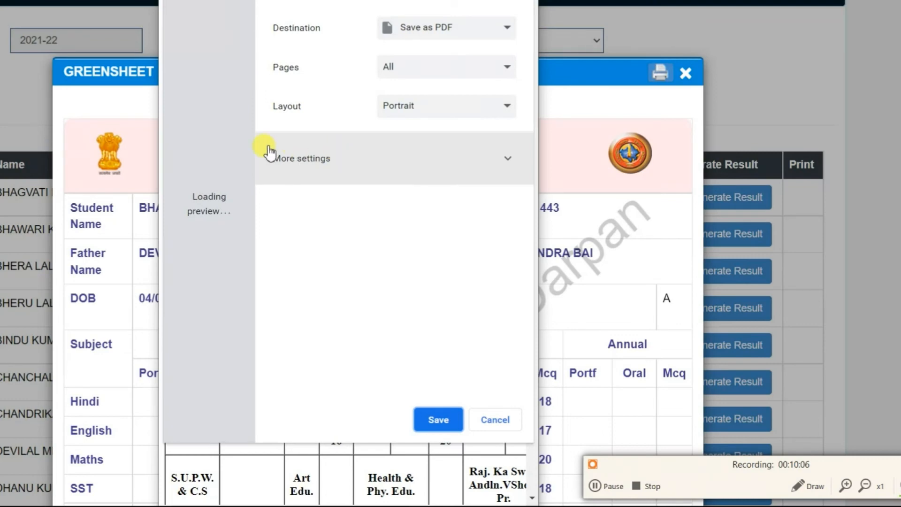
scroll(207, 197, down, 10)
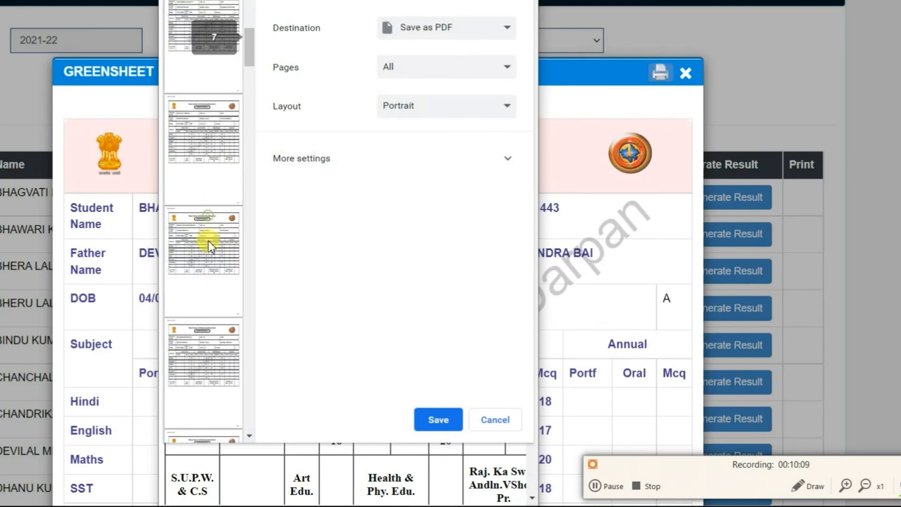
click(494, 418)
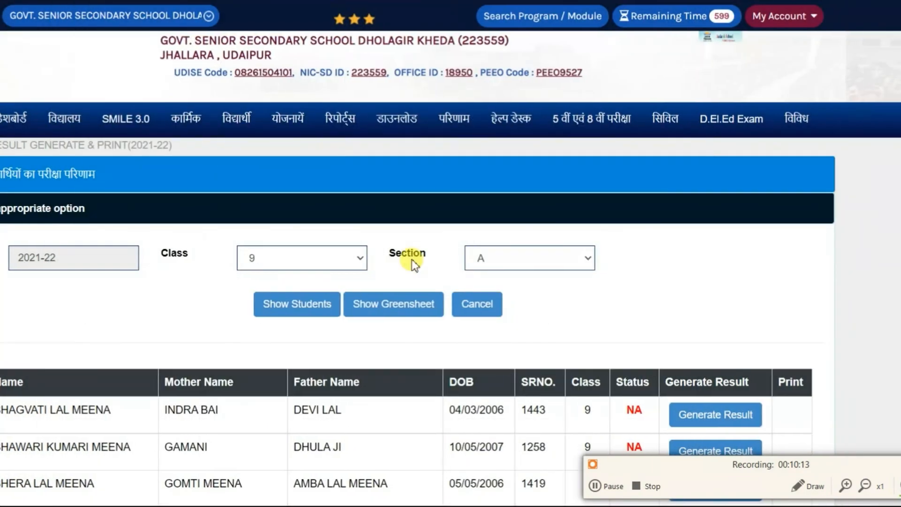
Review the Class 9 student list with its Status, Generate Result and Print columns, and locate the SMILE 3.0 marksheet option
scroll(539, 249, down, 20)
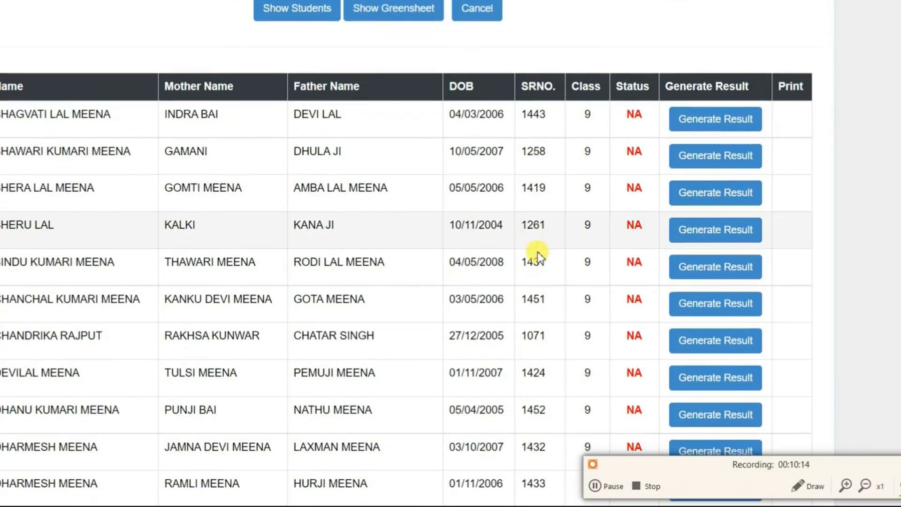
scroll(539, 251, up, 20)
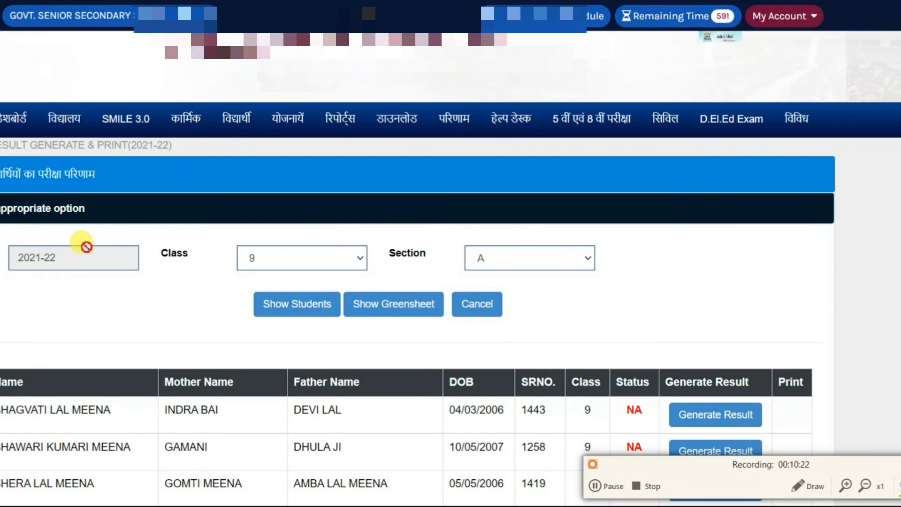
mouse_move(121, 124)
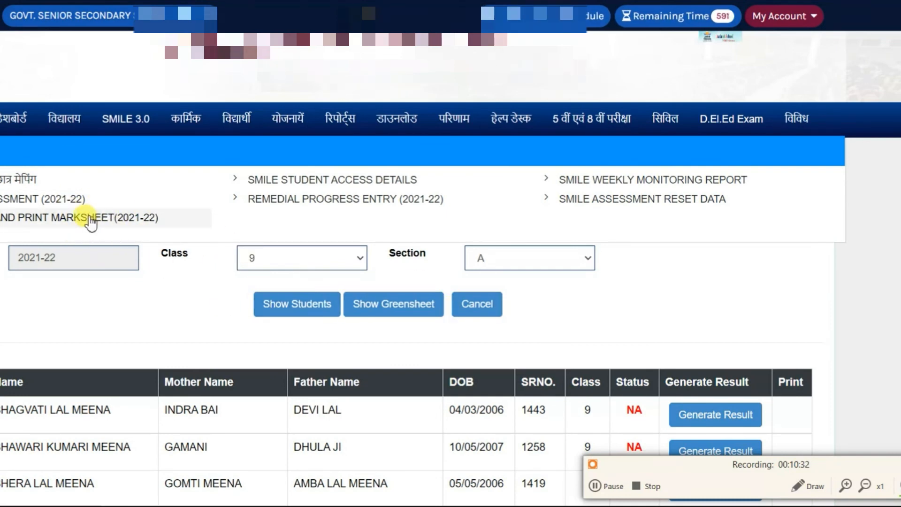
scroll(634, 332, down, 3)
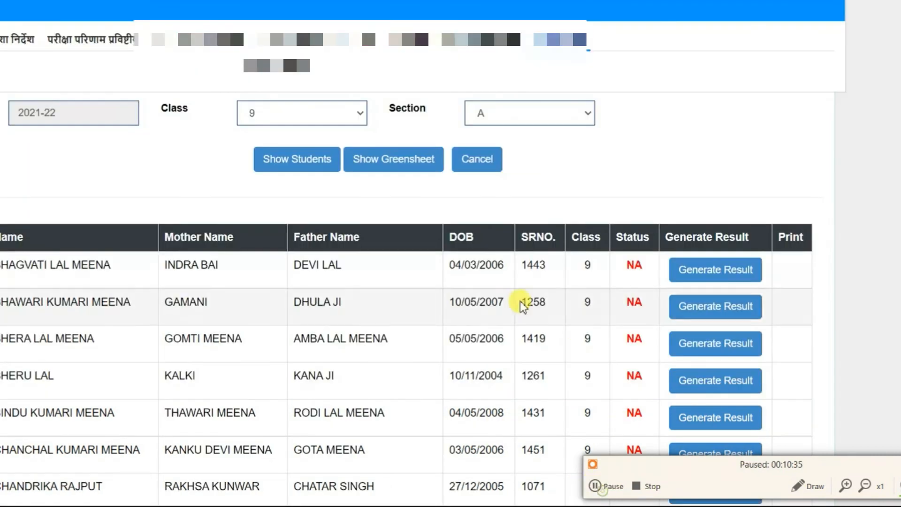